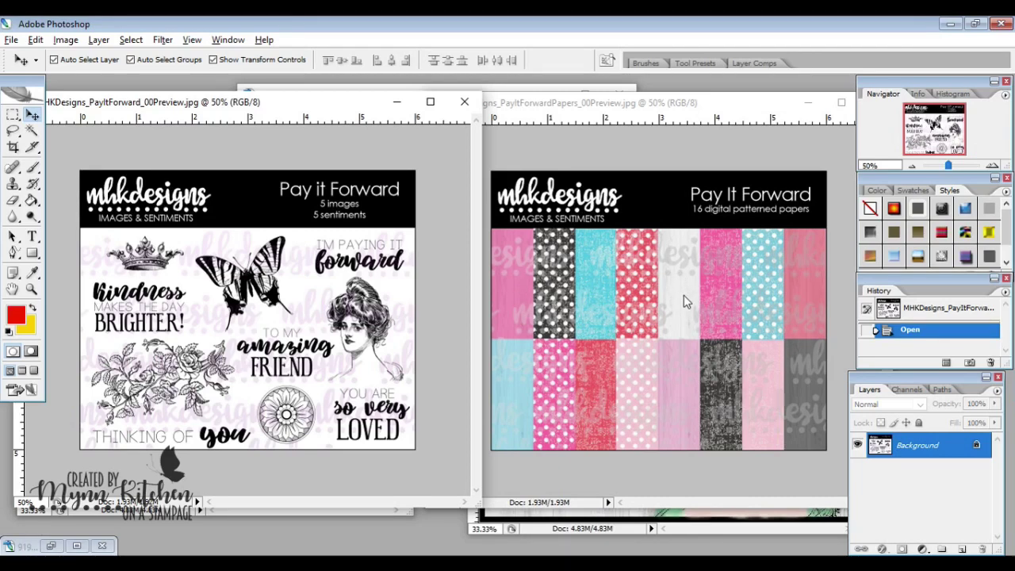
# Minimize the Pay It Forward image-set and papers preview documents to uncover the Gibson Girl cards
pyautogui.click(397, 102)
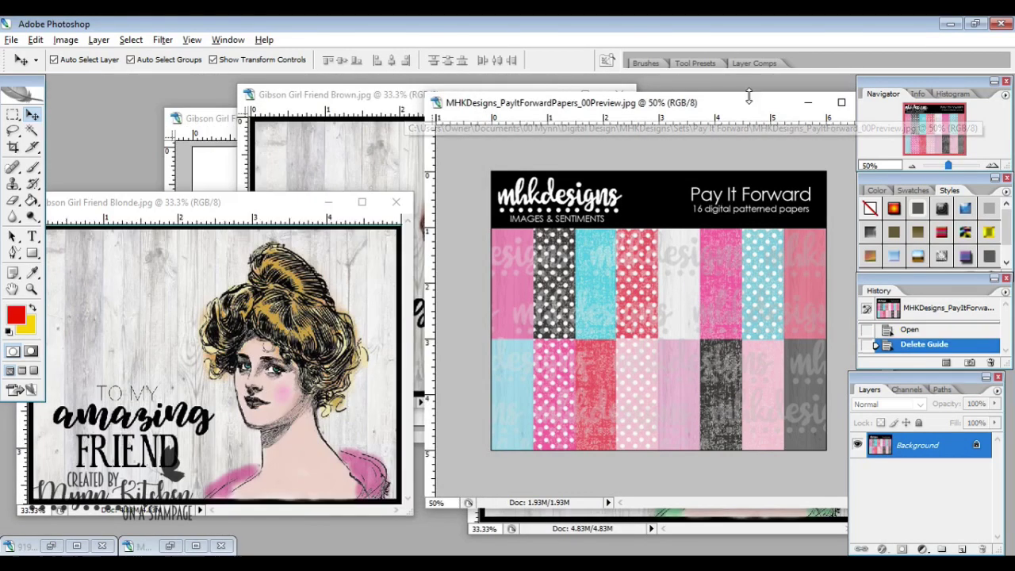
pyautogui.click(809, 103)
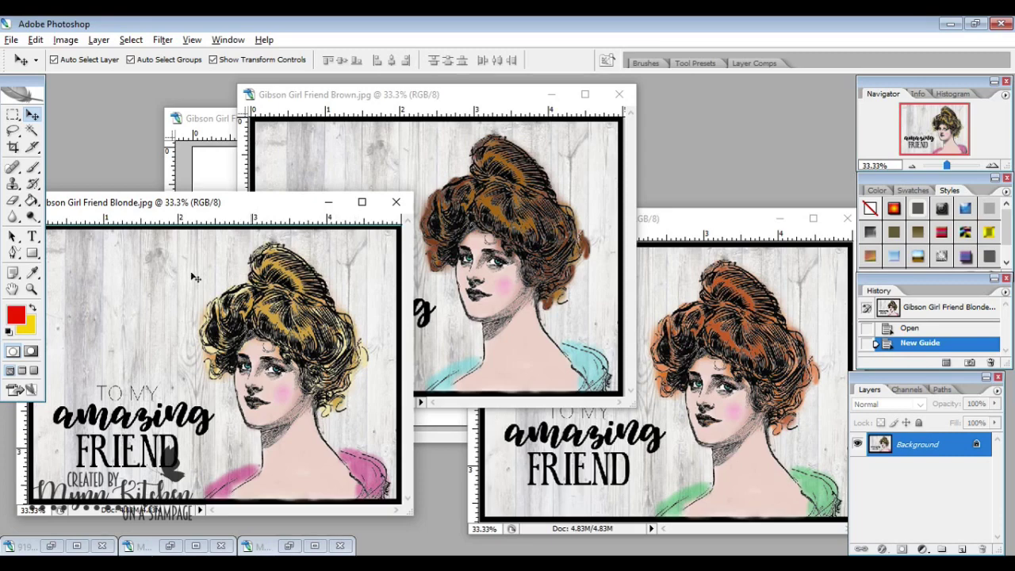
# Look through the installed brush libraries for the Brush tool, then return to the Move tool
pyautogui.click(33, 168)
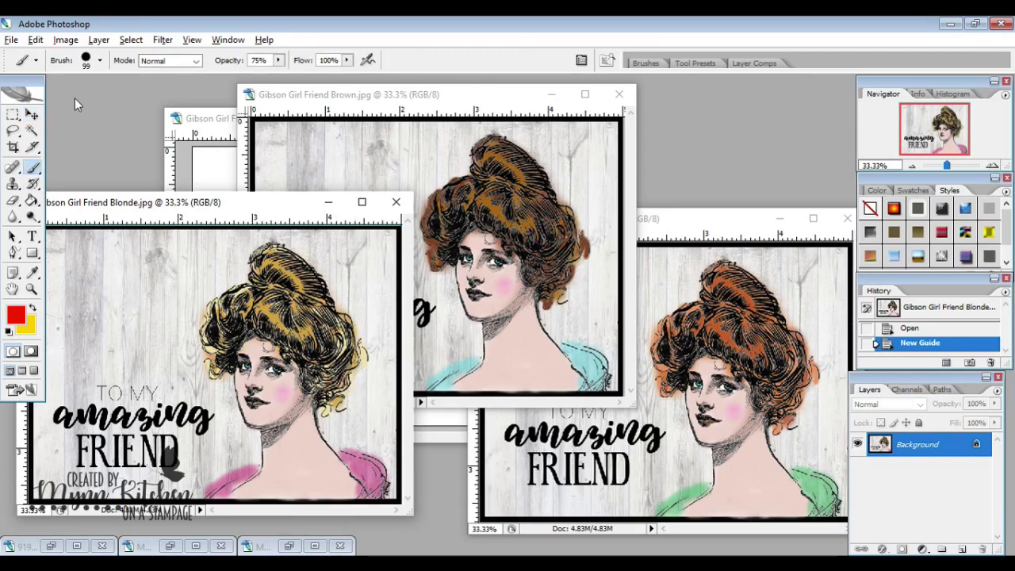
pyautogui.click(100, 61)
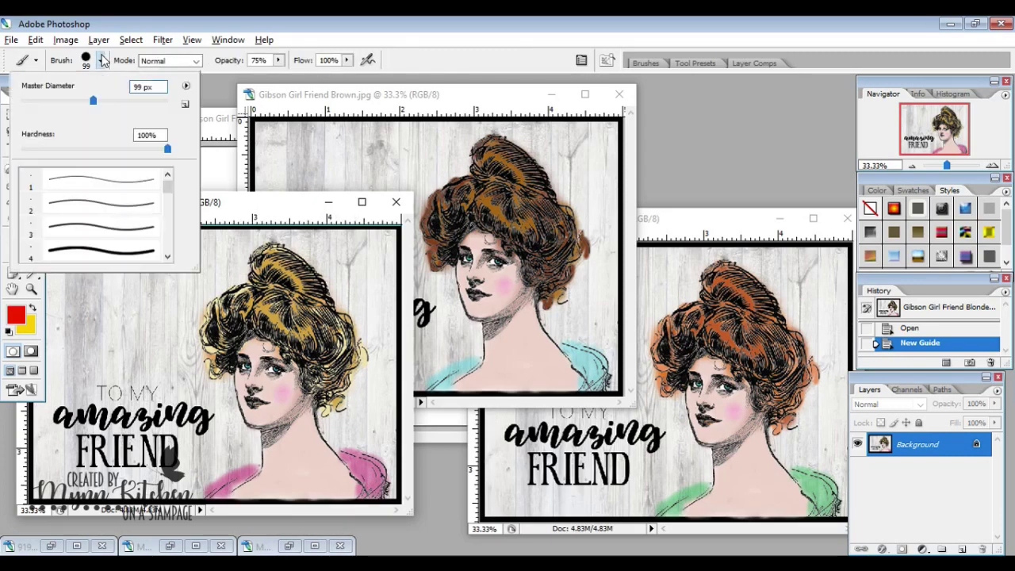
pyautogui.click(186, 87)
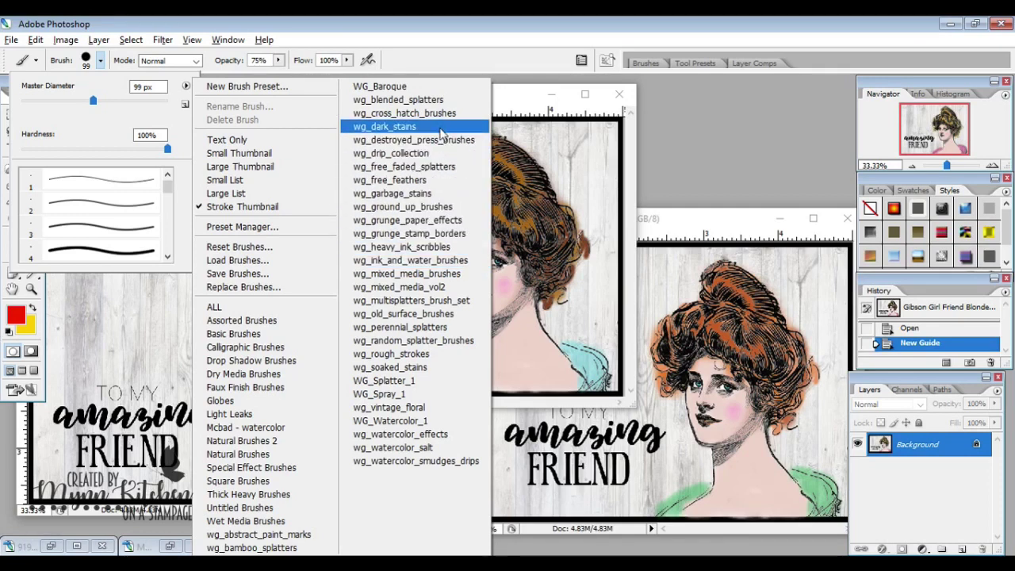
pyautogui.click(445, 21)
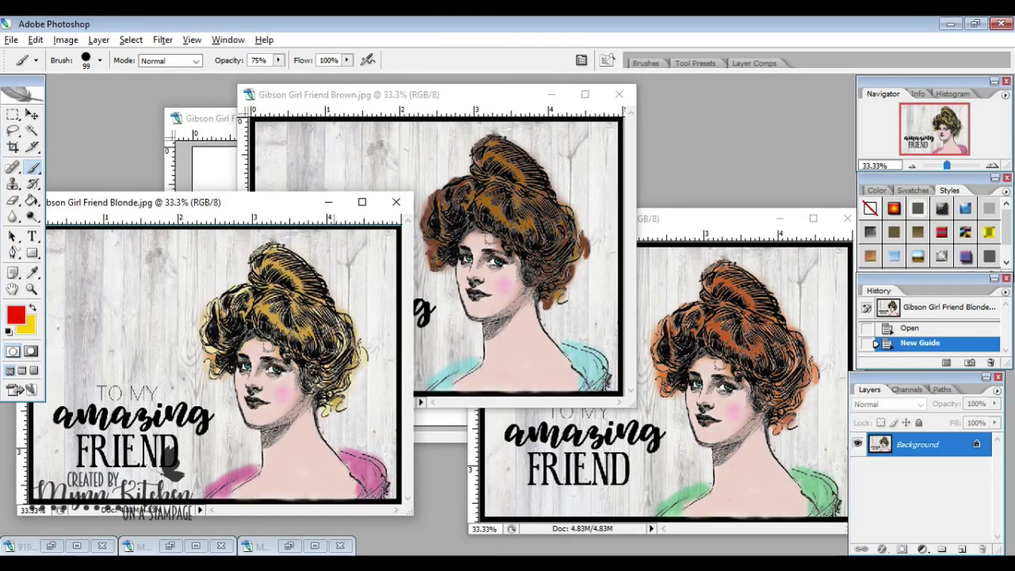
pyautogui.click(32, 114)
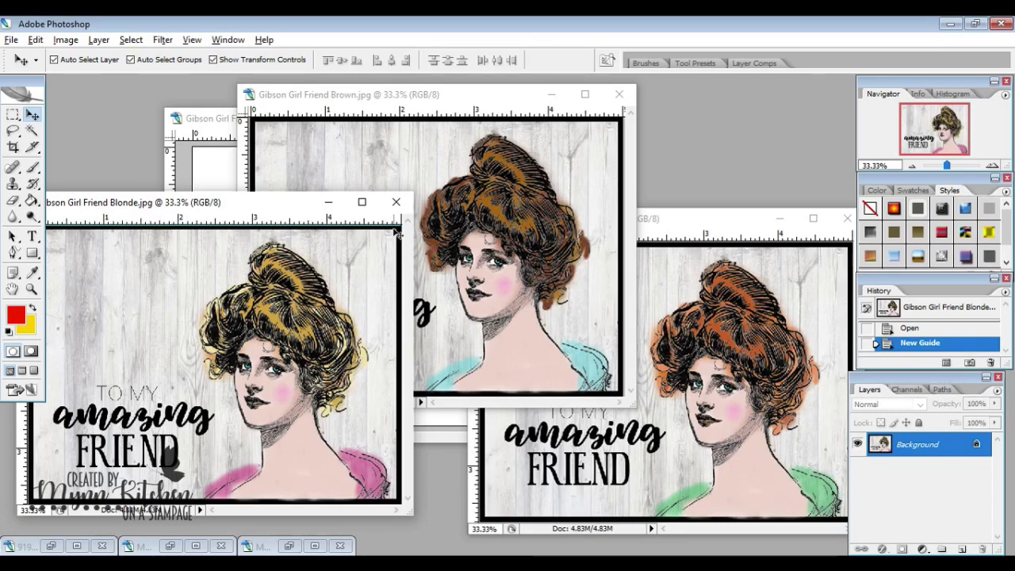
# Close the blonde, brown and red-haired Gibson Girl JPG cards, discarding changes to the blonde one
pyautogui.click(395, 201)
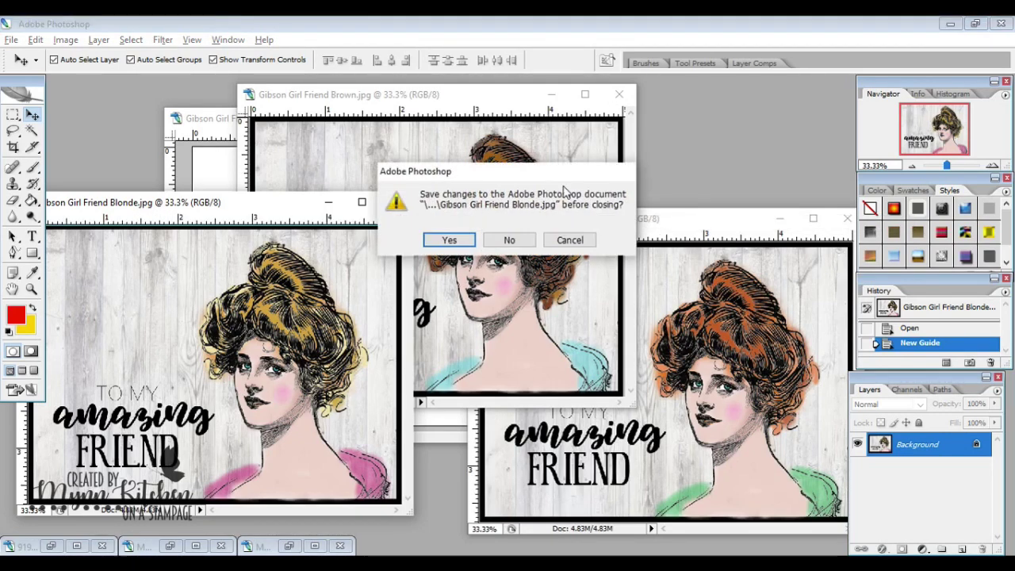
pyautogui.click(512, 239)
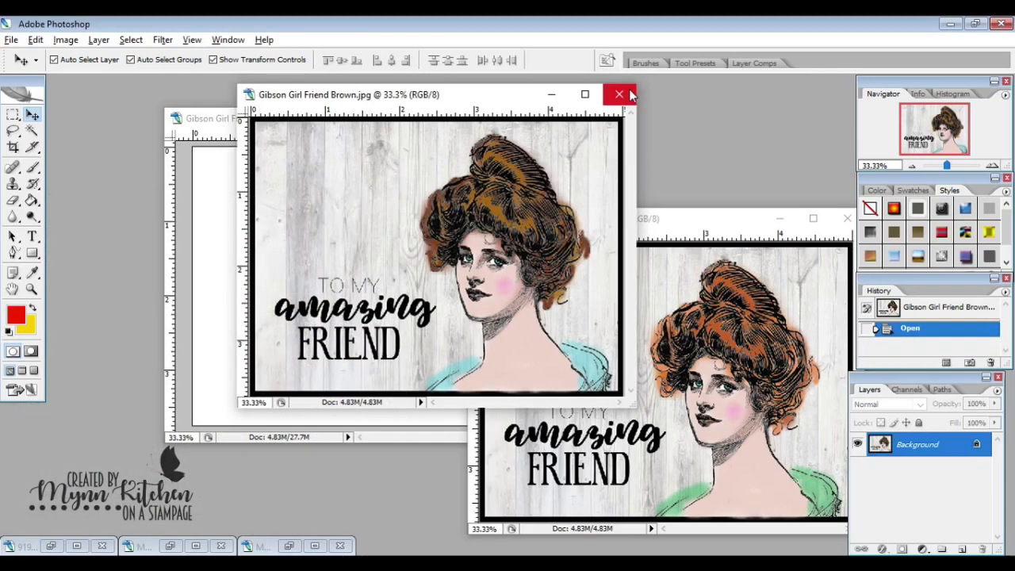
pyautogui.click(631, 94)
pyautogui.click(846, 219)
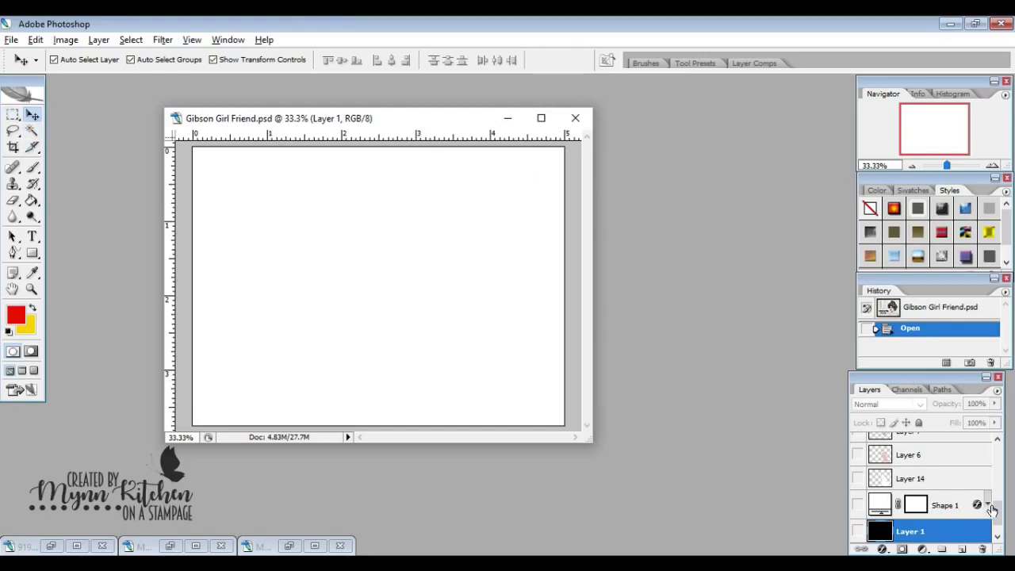
# Show the black-filled Layer 1 above the background and activate the Rectangle tool
pyautogui.scroll(-1, 991, 508)
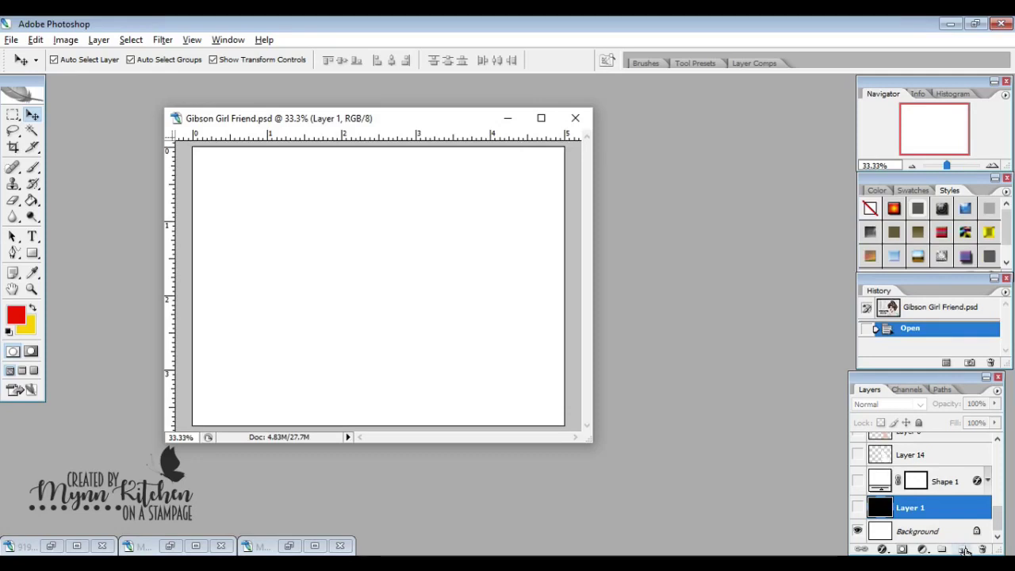
pyautogui.click(858, 508)
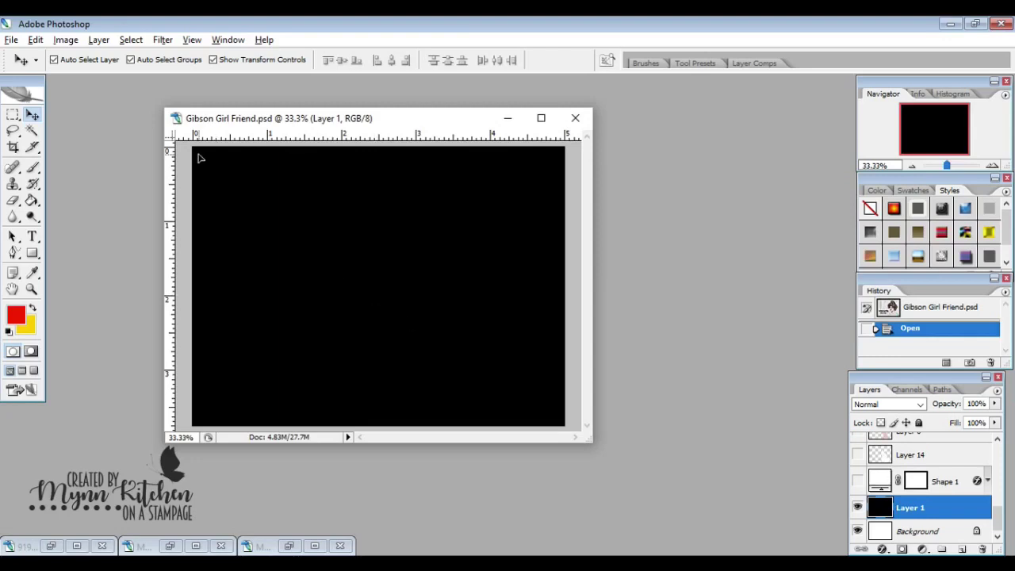
pyautogui.click(33, 253)
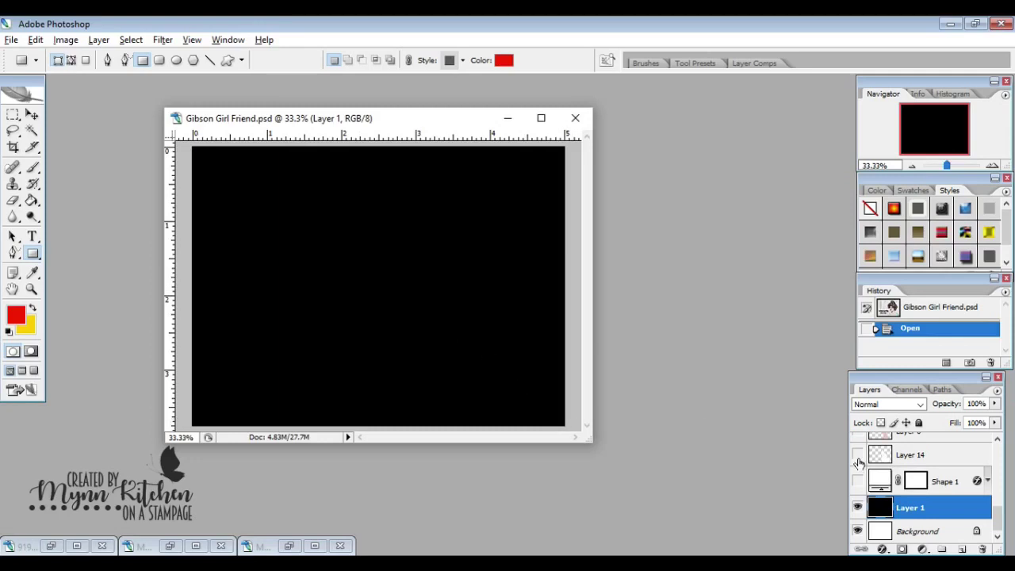
# Turn off Shape 1's layer effects and show Shape 1 as a plain white rectangle over the black layer
pyautogui.click(857, 482)
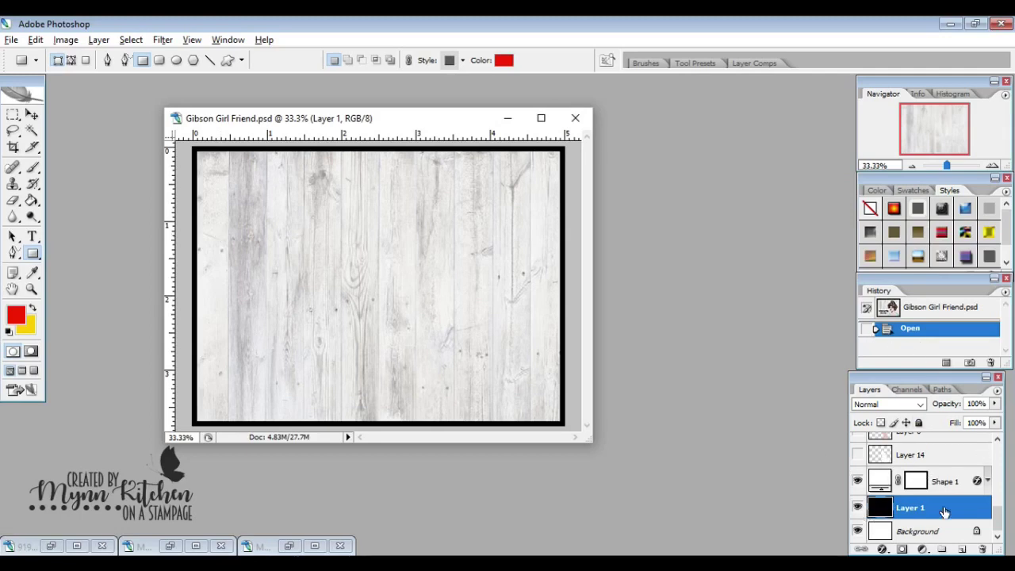
pyautogui.click(857, 482)
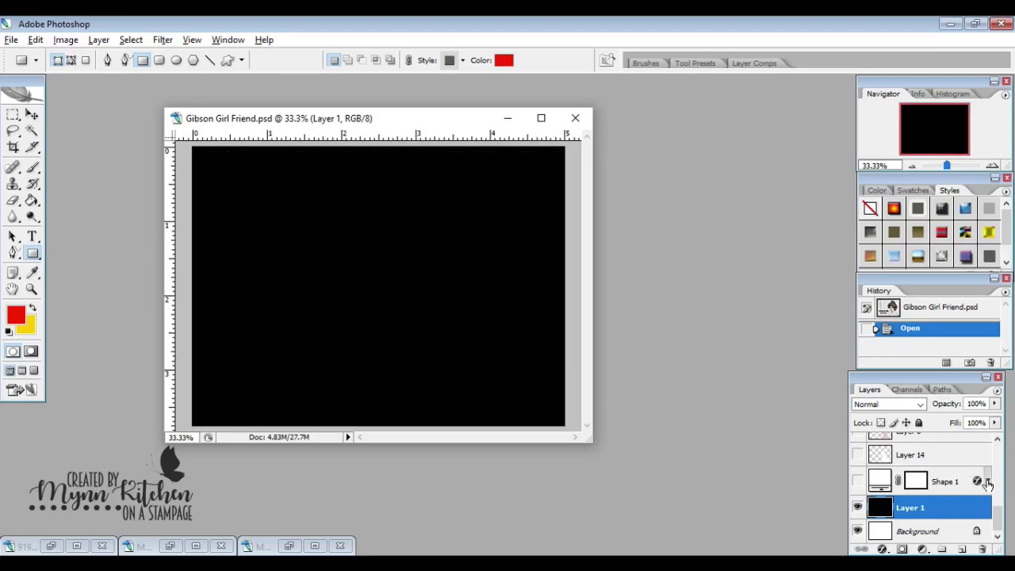
pyautogui.click(987, 481)
pyautogui.click(887, 502)
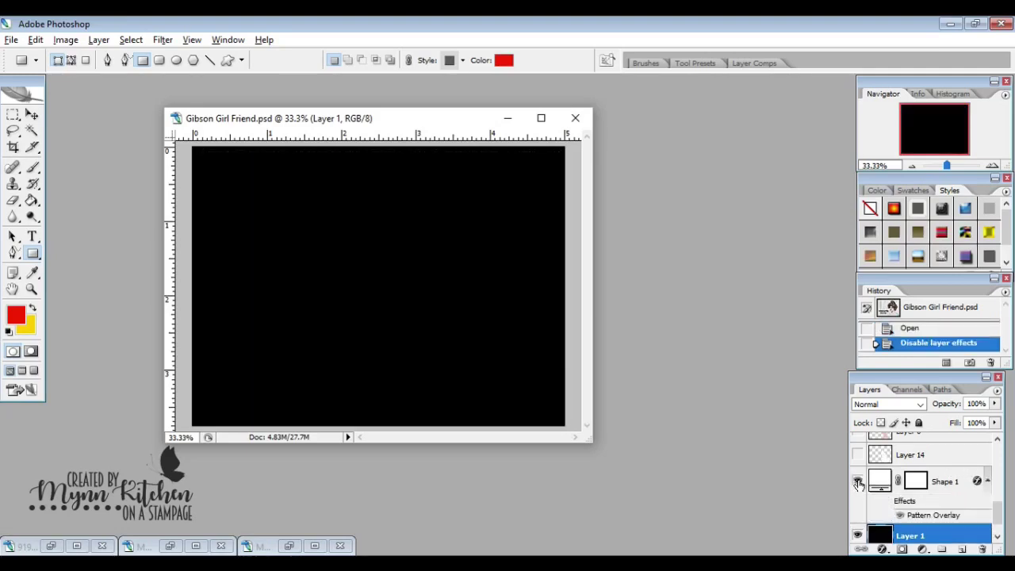
pyautogui.click(857, 481)
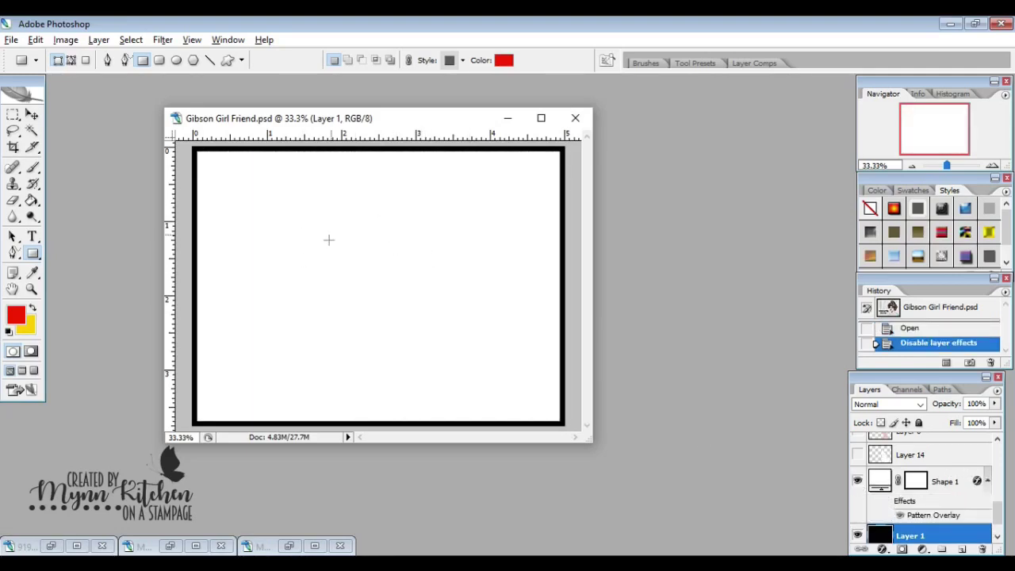
# Review Shape 1's Pattern Overlay settings, accept them, and re-enable the effect to fill the rectangle with the wood pattern
pyautogui.doubleClick(945, 501)
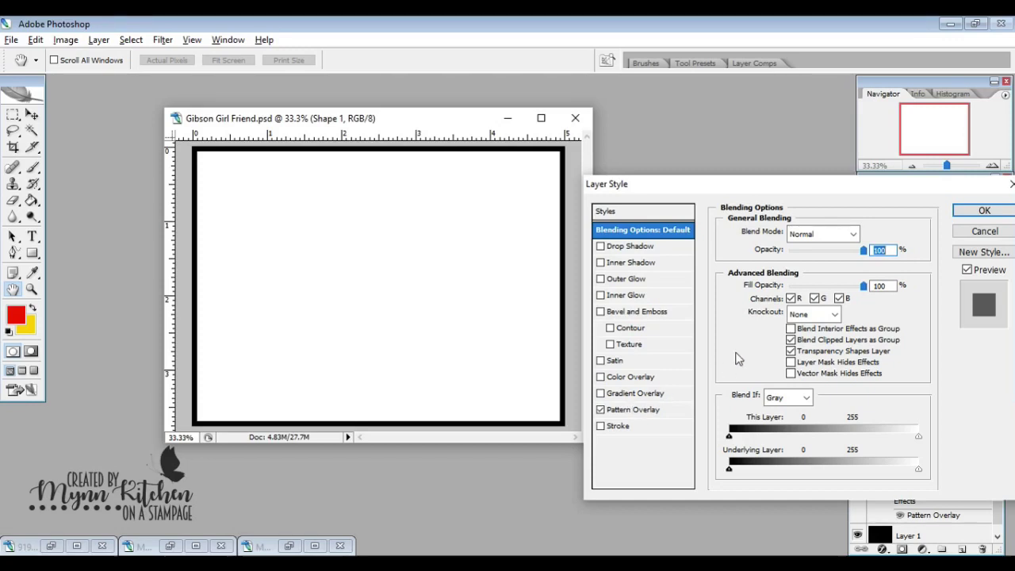
pyautogui.click(615, 410)
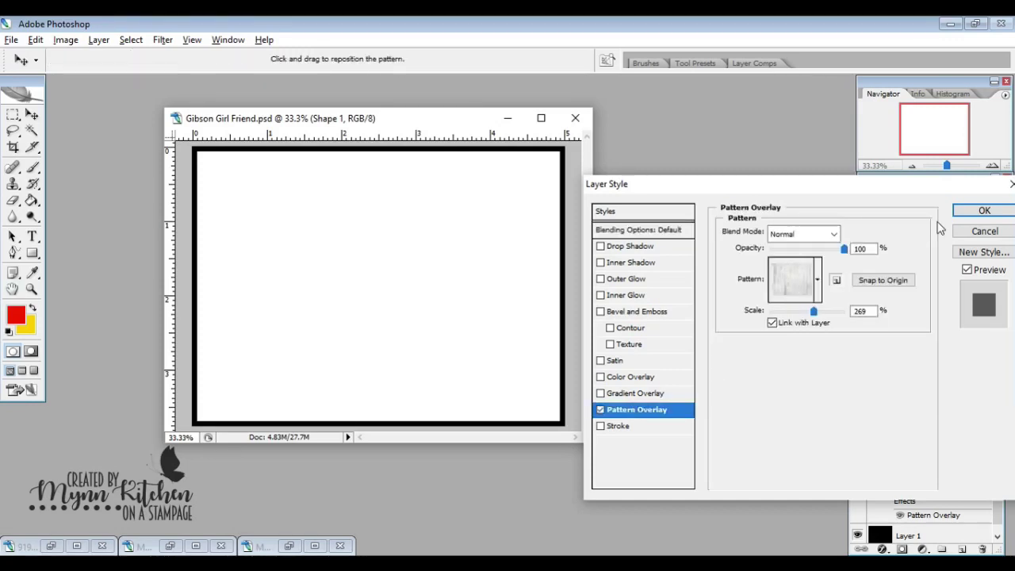
pyautogui.click(984, 211)
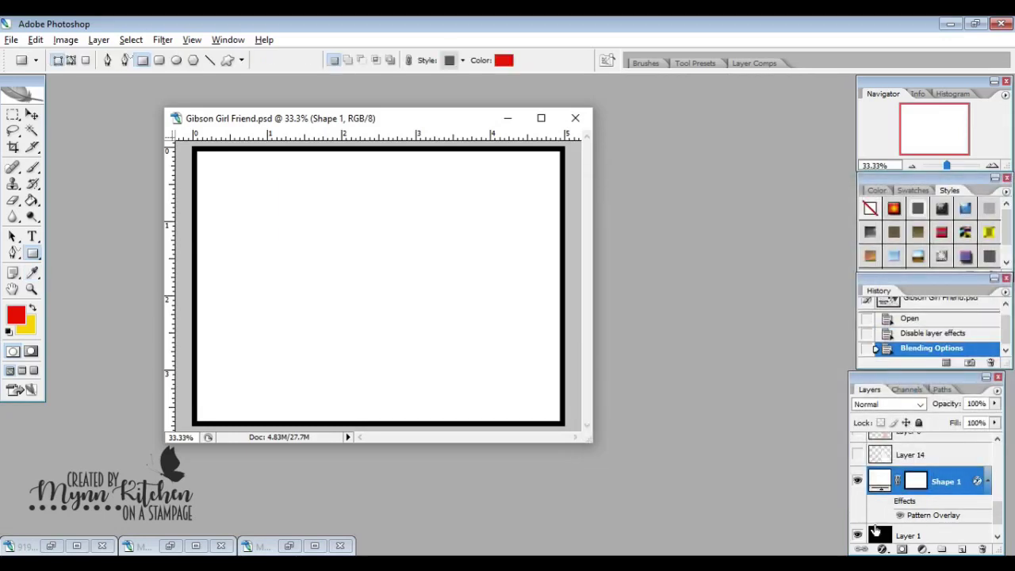
pyautogui.click(900, 515)
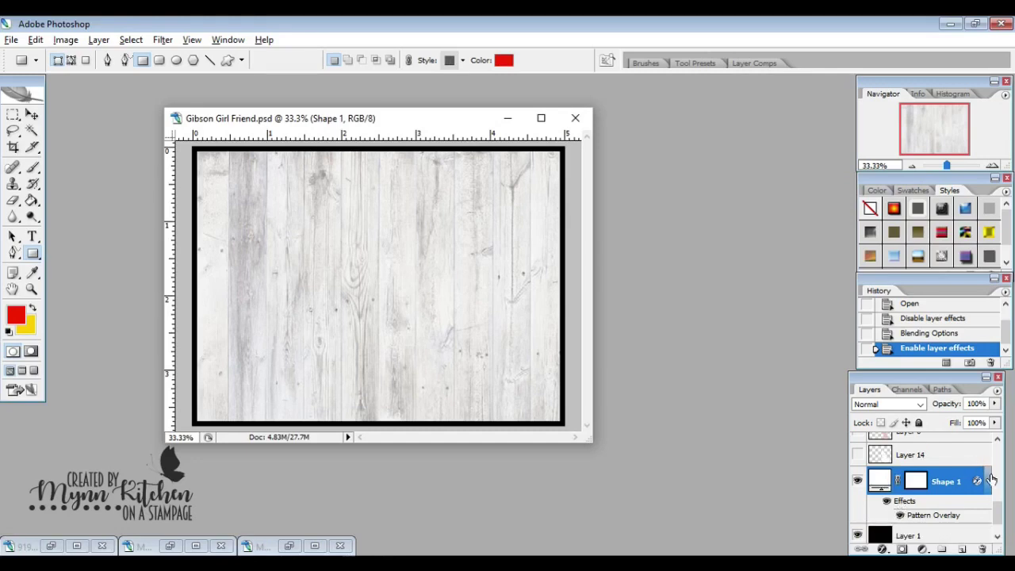
pyautogui.moveTo(998, 514); pyautogui.dragTo(998, 480)
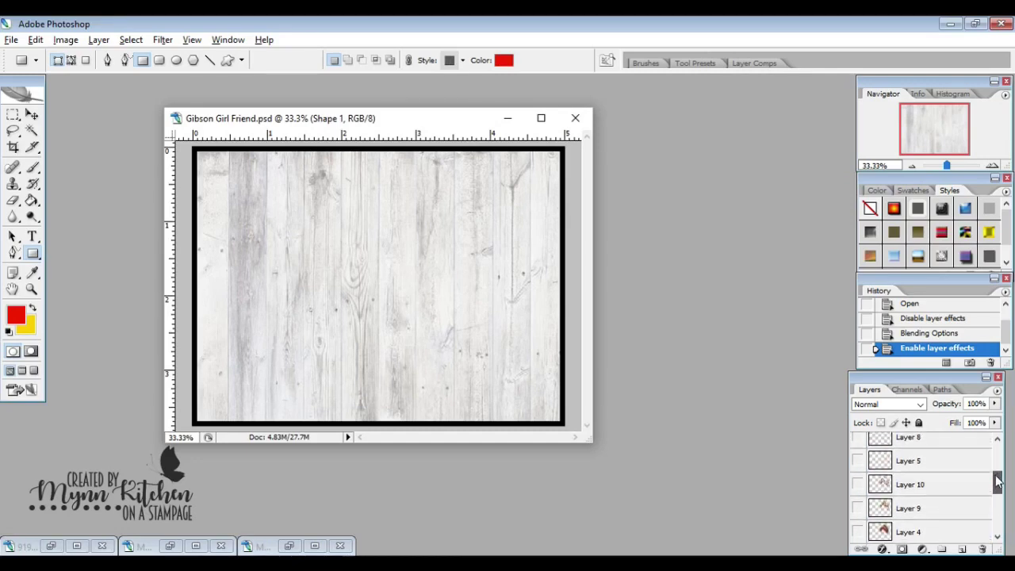
pyautogui.click(857, 485)
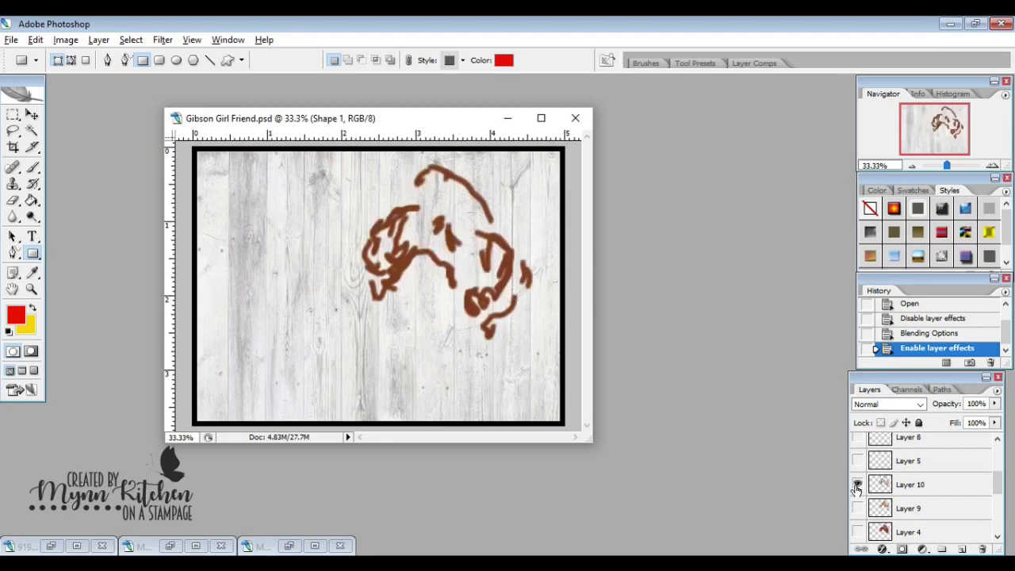
pyautogui.click(858, 484)
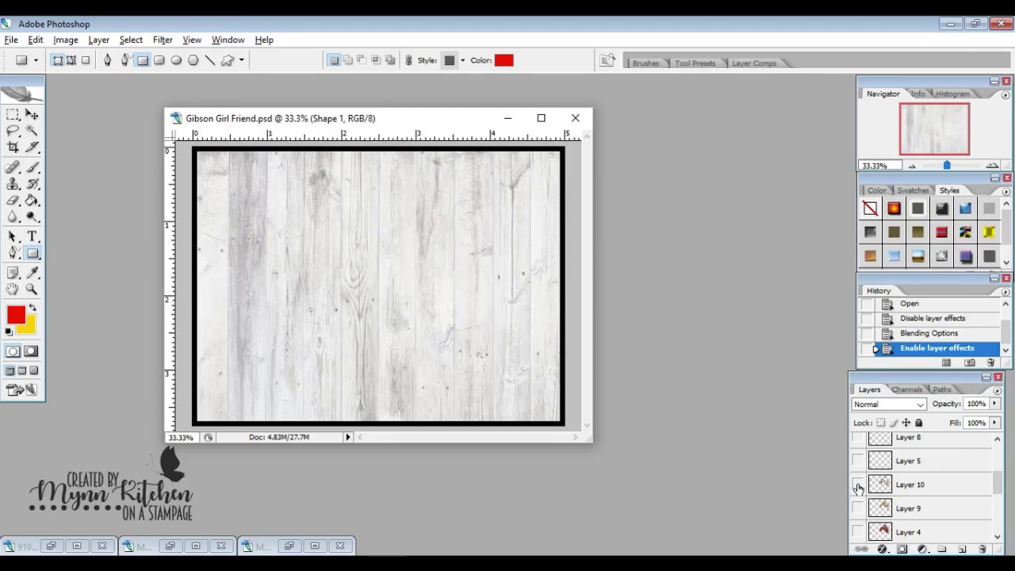
# Show the woman's black line drawing on Layer 2 and activate the Move tool
pyautogui.moveTo(999, 490); pyautogui.dragTo(1002, 464)
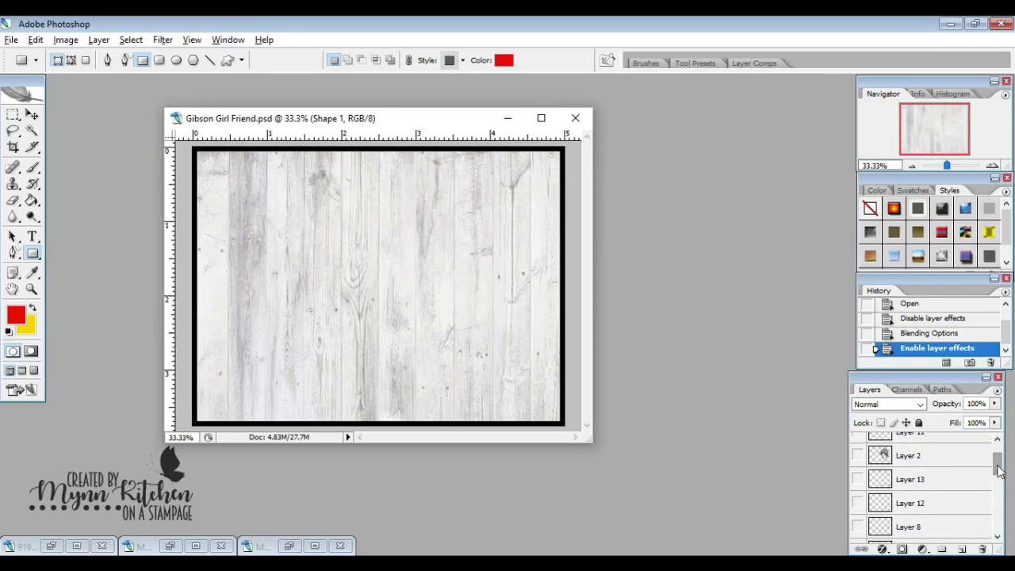
pyautogui.click(857, 457)
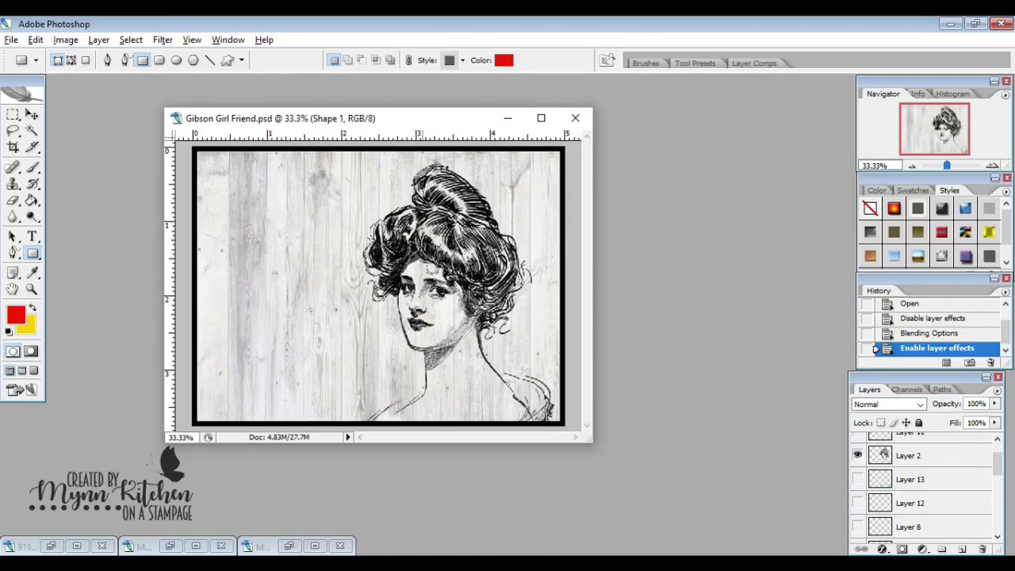
pyautogui.click(32, 115)
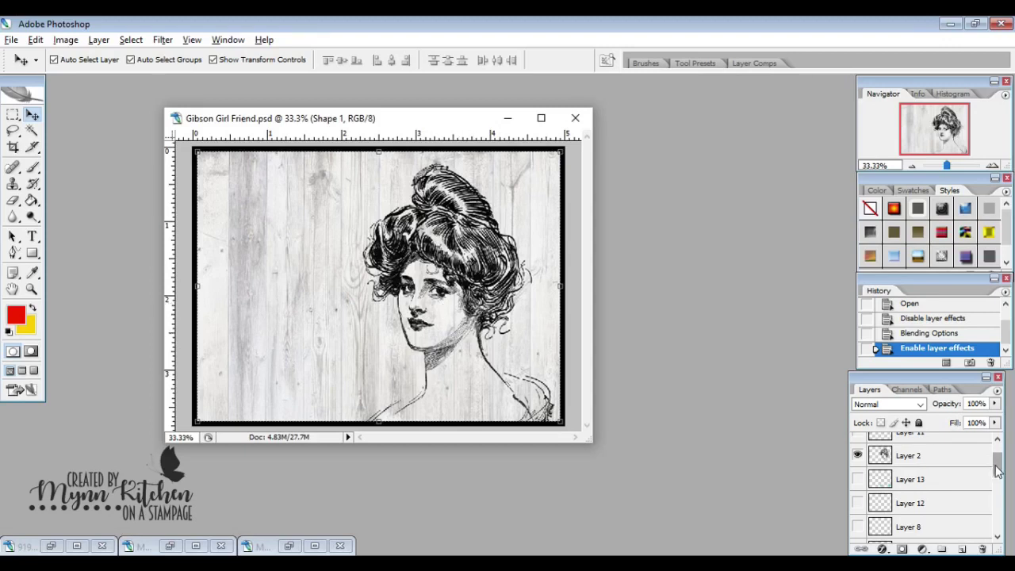
# Show the "To my amazing friend" sentiment on Layer 3 and the eye colour on Layer 11
pyautogui.moveTo(999, 467); pyautogui.dragTo(998, 454)
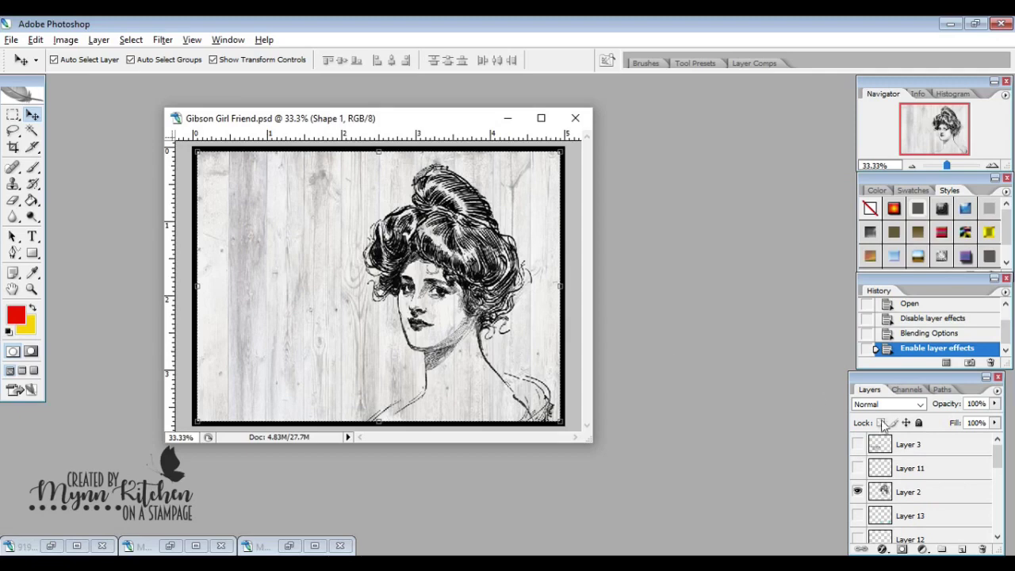
pyautogui.click(857, 445)
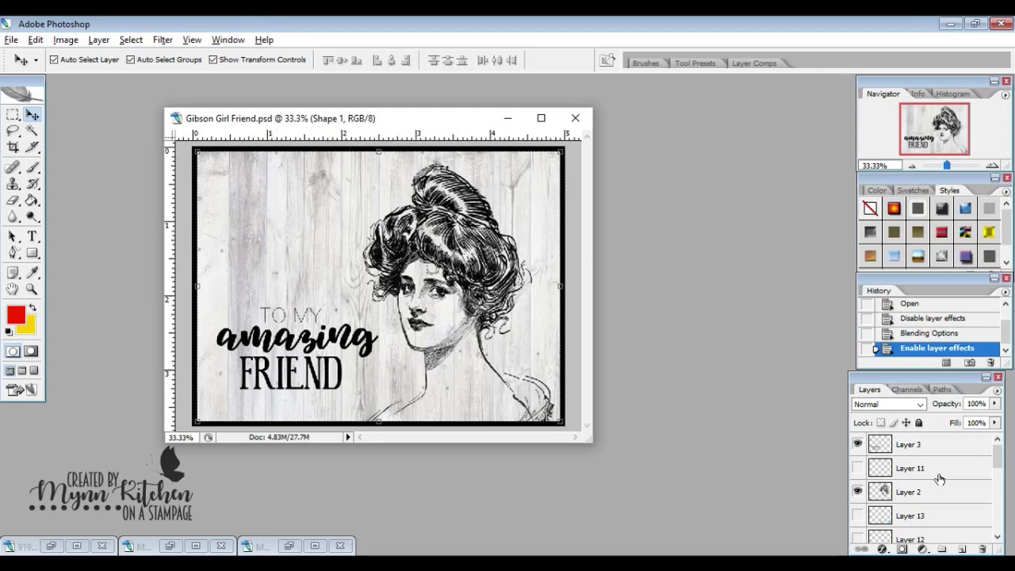
pyautogui.click(858, 469)
# Show the white base on Layer 14 and the skin colour on Layer 6 beneath the line drawing
pyautogui.moveTo(998, 465); pyautogui.dragTo(999, 524)
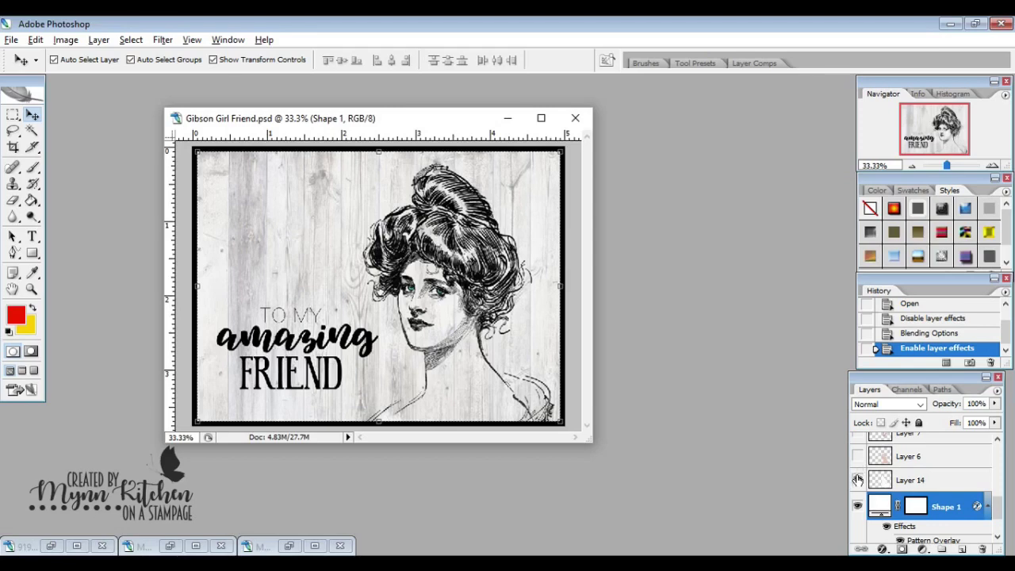
pyautogui.click(858, 480)
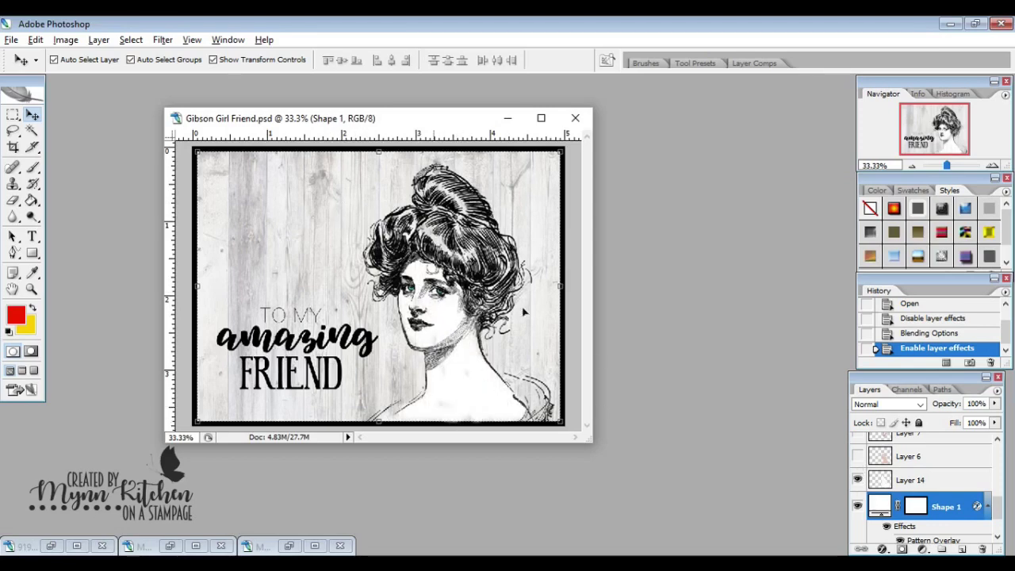
pyautogui.click(858, 457)
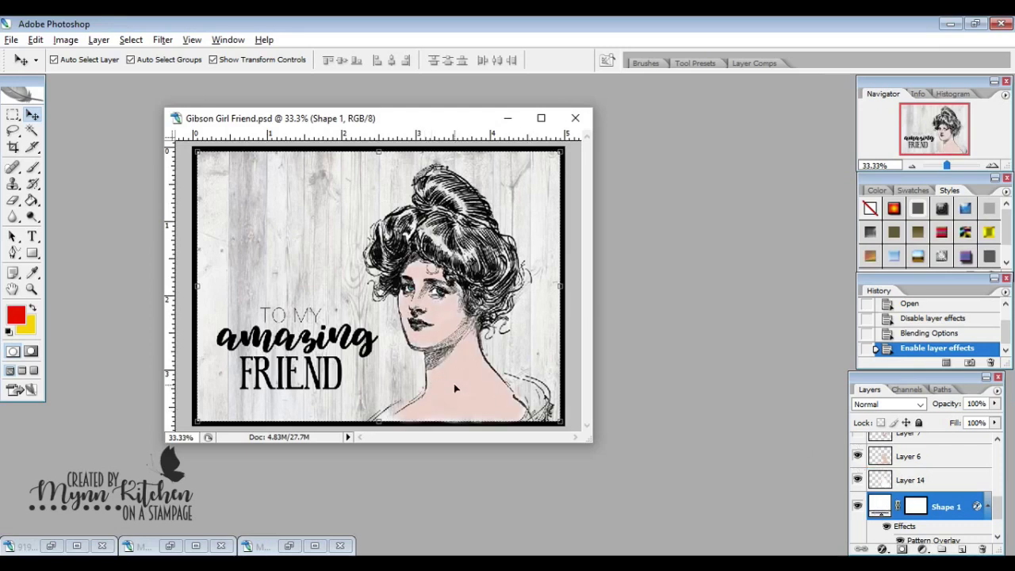
# Show the skin shading on Layer 7 and the reddish-brown hair colour on Layer 4
pyautogui.moveTo(998, 516); pyautogui.dragTo(998, 497)
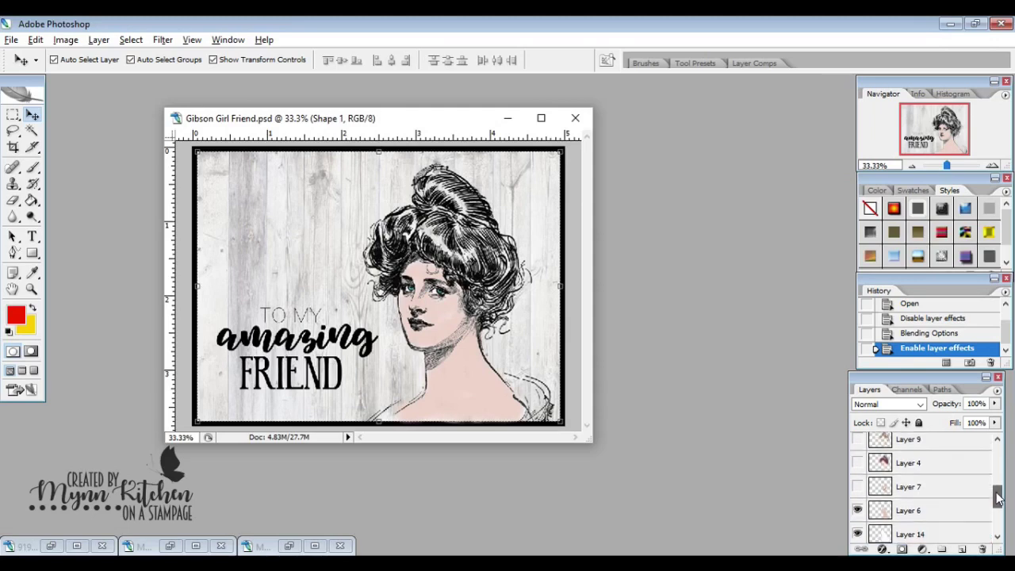
pyautogui.click(858, 486)
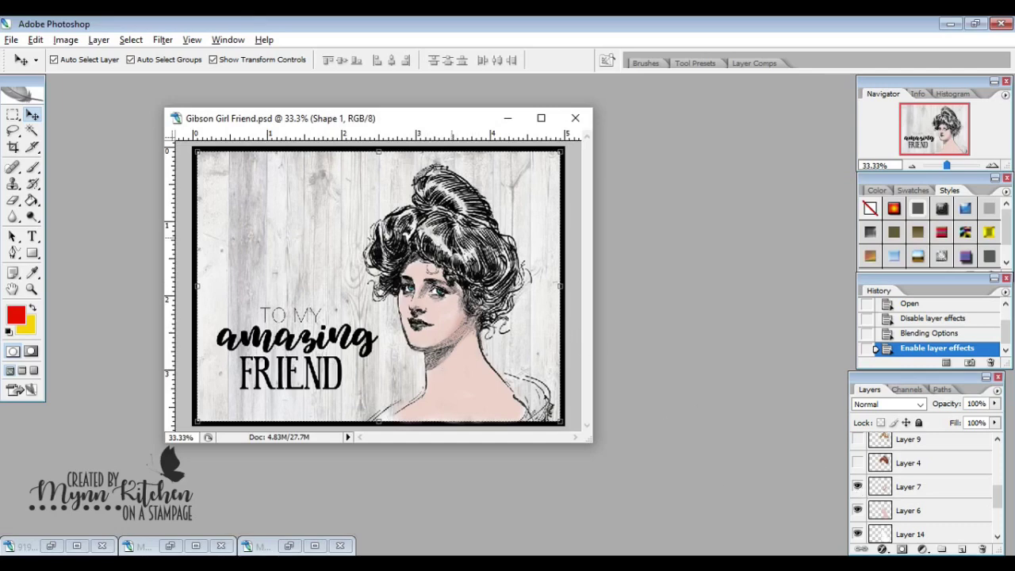
pyautogui.click(858, 463)
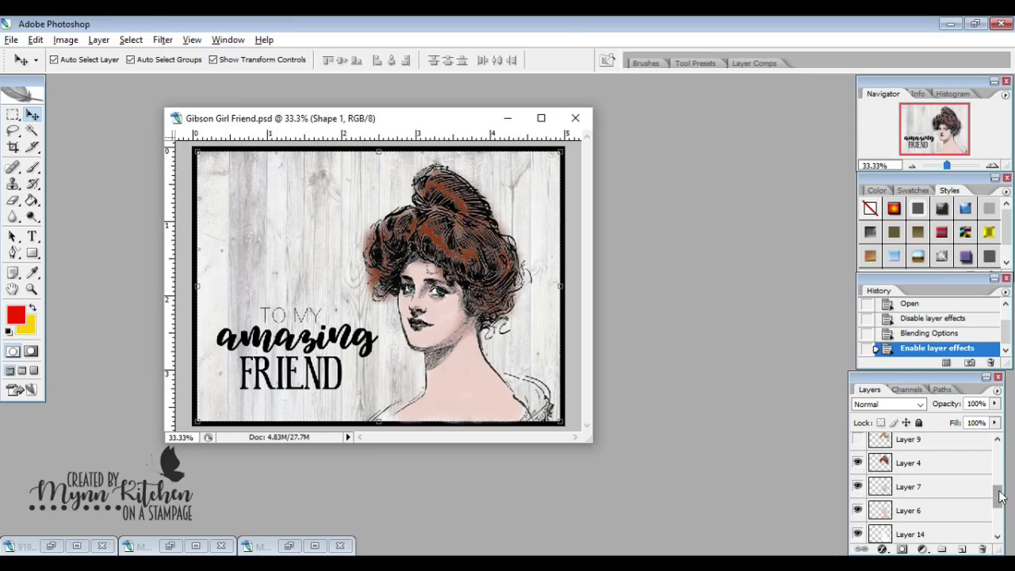
# Show the golden-brown hair colour on Layer 9 and the additional hair colouring on Layer 10
pyautogui.scroll(2, 998, 496)
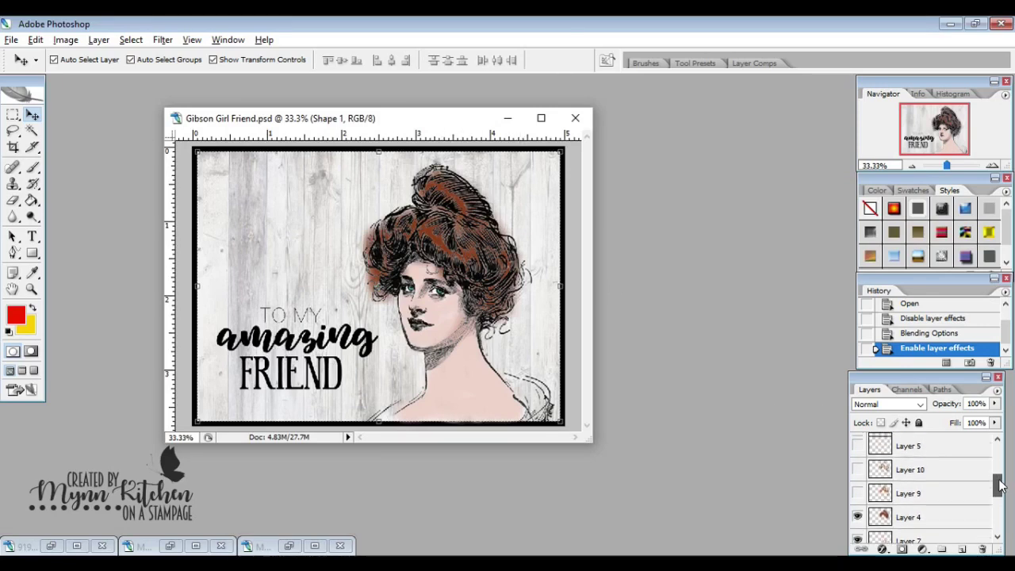
pyautogui.click(857, 497)
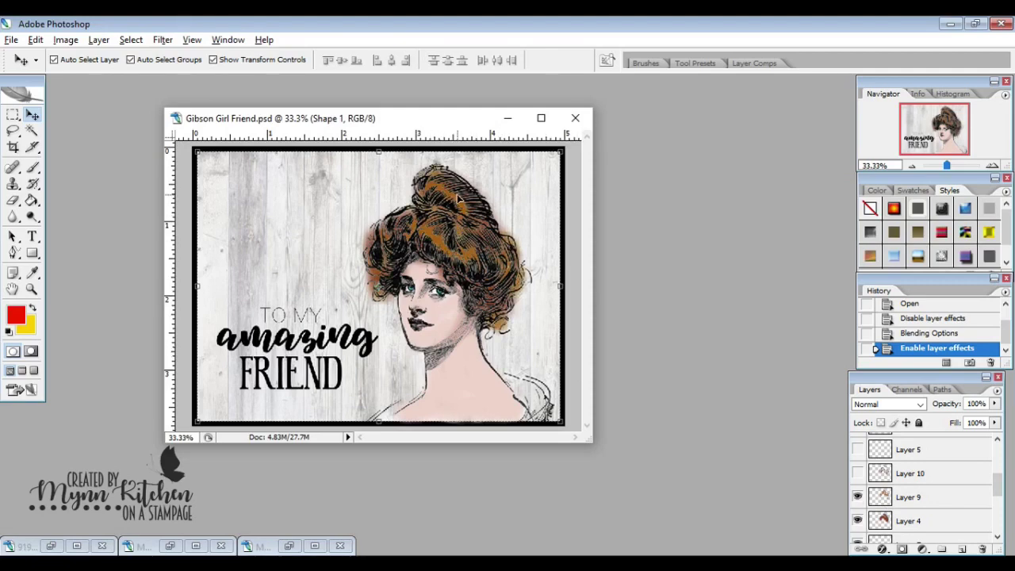
pyautogui.click(858, 474)
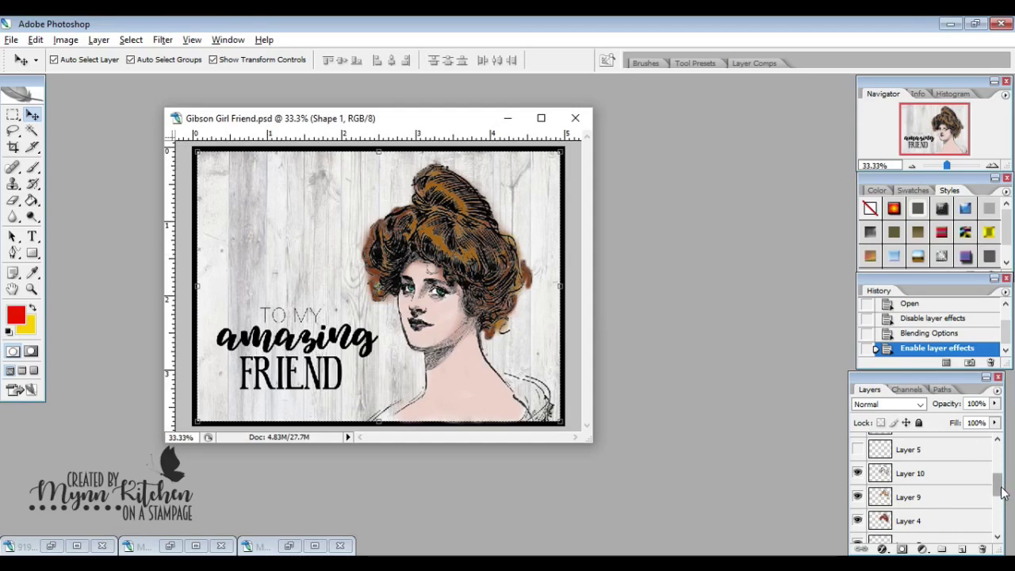
# Show the facial colour details on Layers 5, 8 and 12 and the turquoise dress colour on Layer 13
pyautogui.scroll(2, 998, 483)
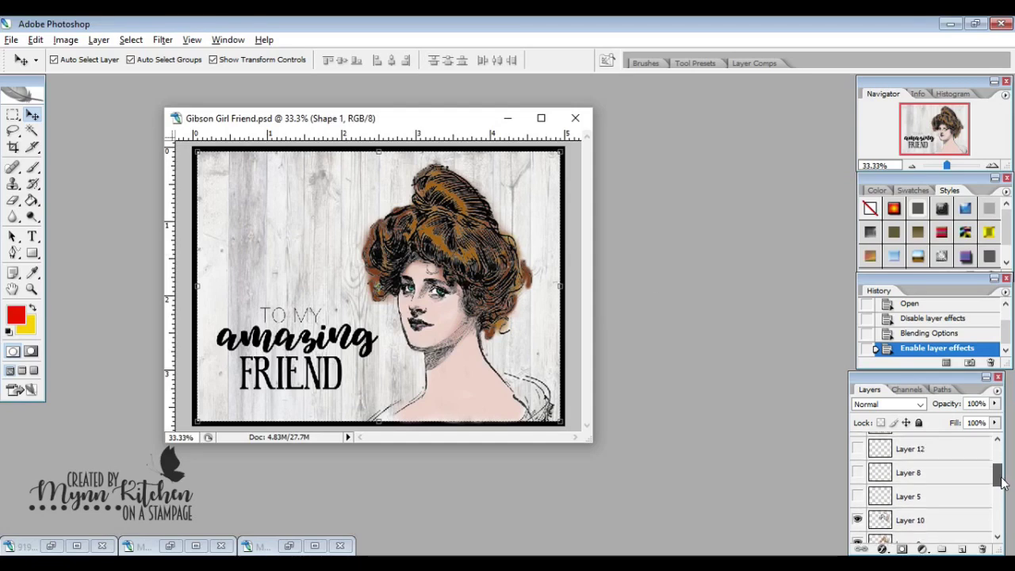
pyautogui.click(858, 497)
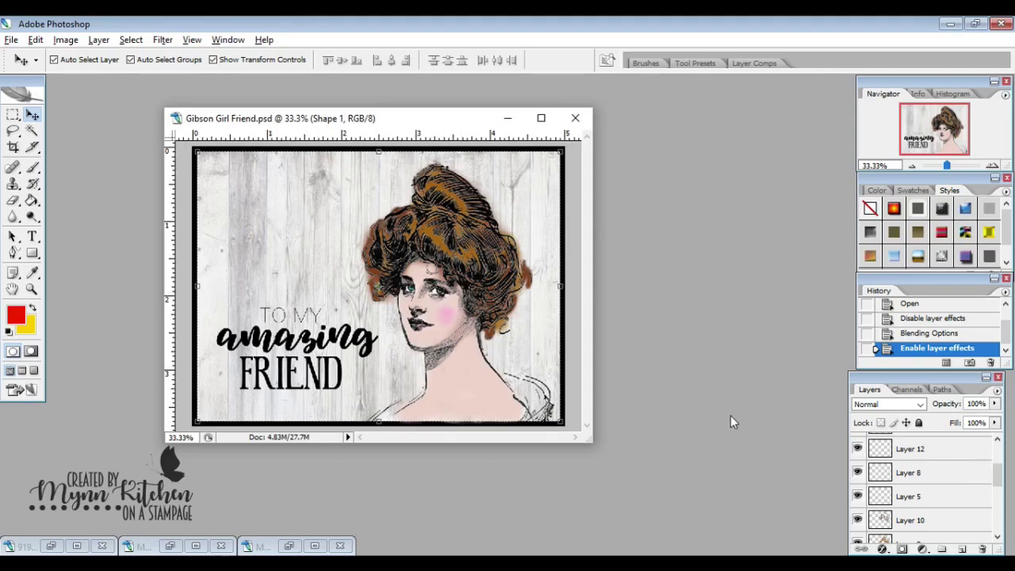
pyautogui.scroll(3, 1000, 473)
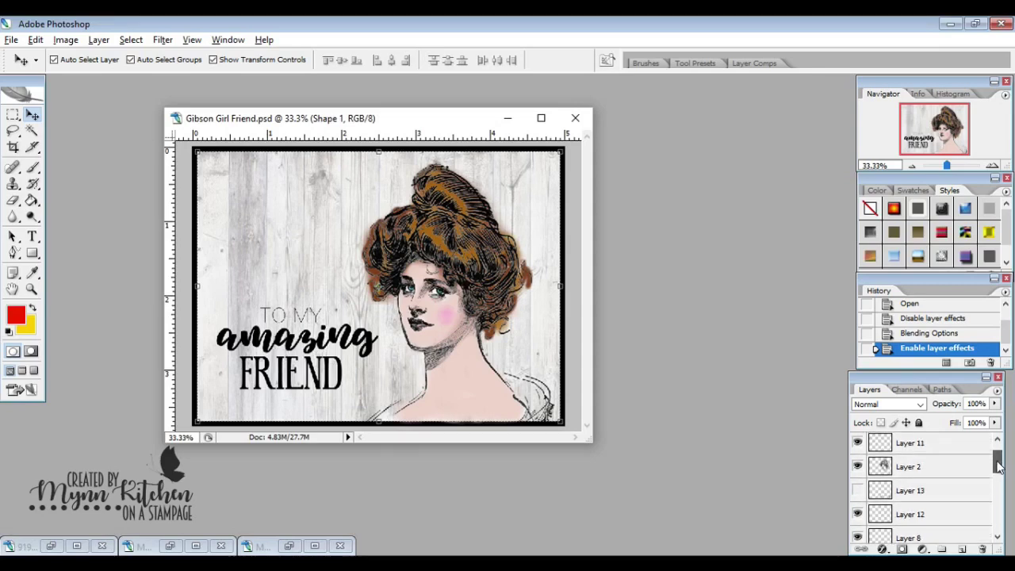
pyautogui.click(857, 491)
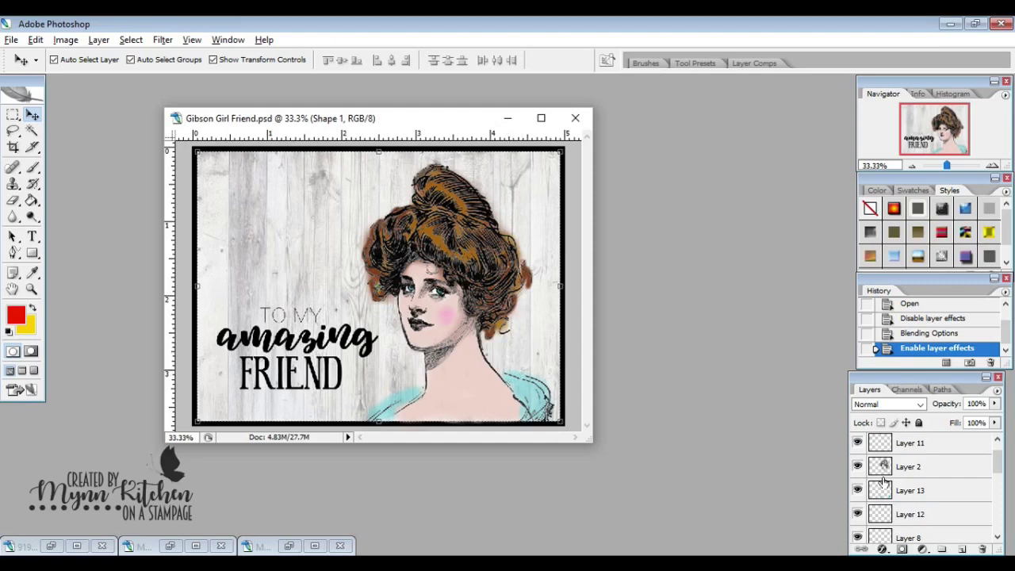
# Add a Color Overlay to the dress colour on Layer 13 and open the colour libraries for its overlay colour
pyautogui.click(958, 494)
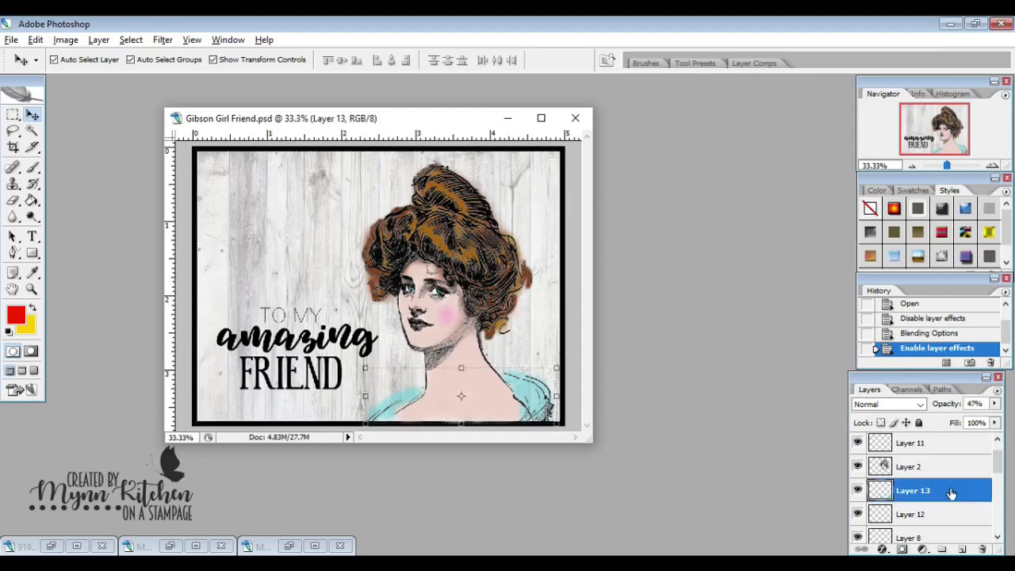
pyautogui.doubleClick(952, 493)
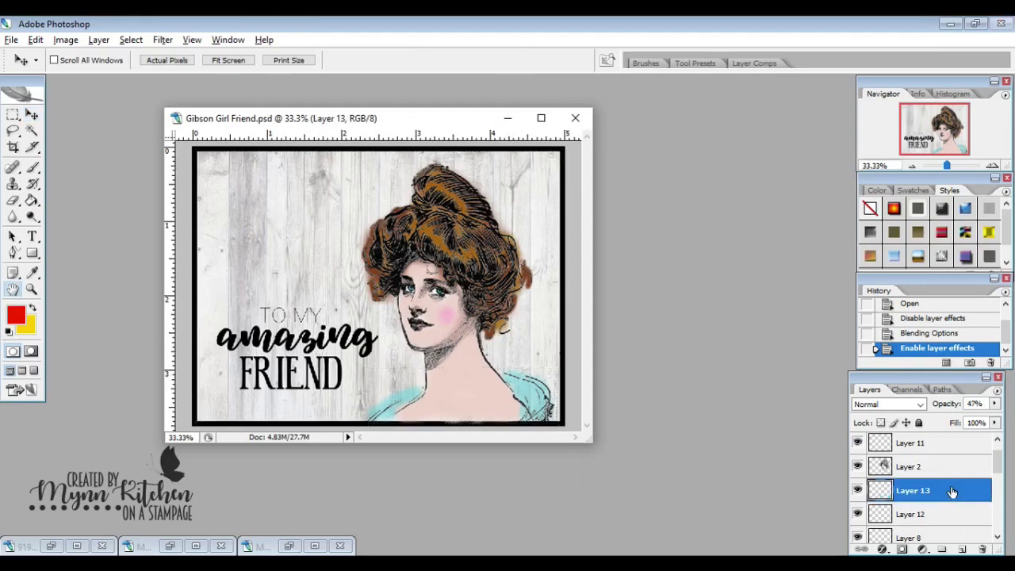
pyautogui.click(650, 378)
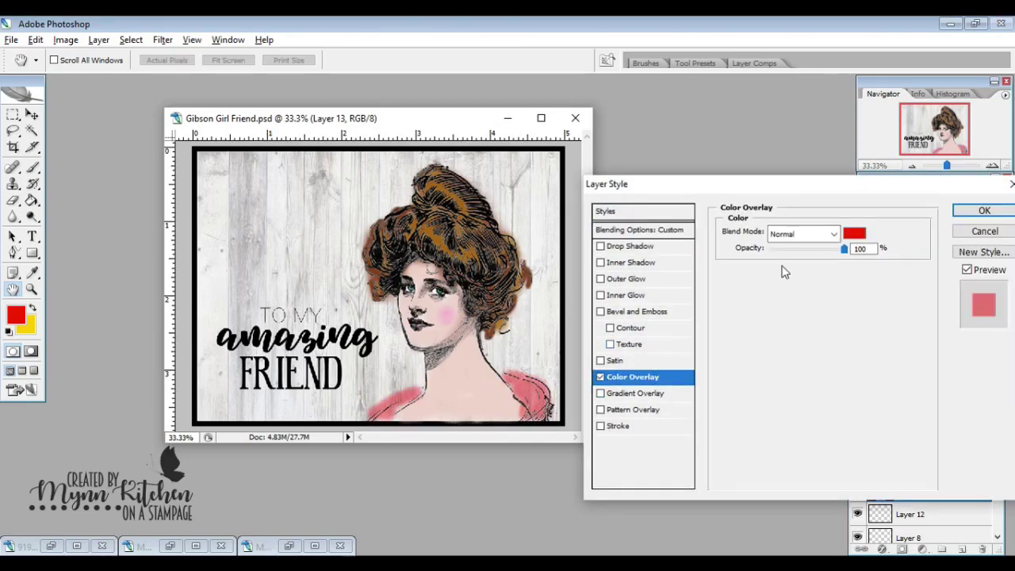
pyautogui.click(857, 233)
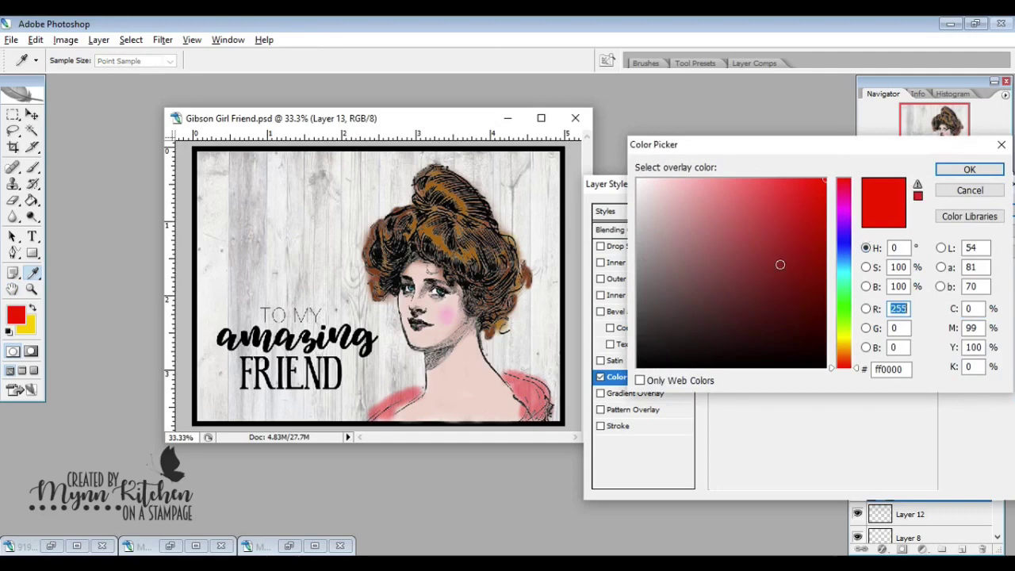
pyautogui.click(969, 217)
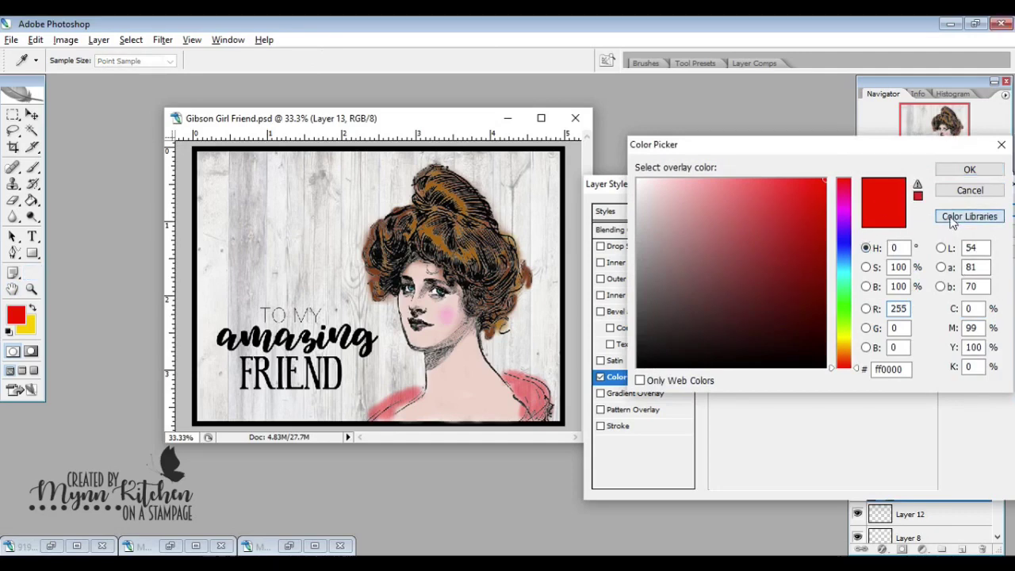
# Try PANTONE 169 C, PANTONE 171 C and PANTONE 1235 C as the dress overlay colour
pyautogui.click(729, 196)
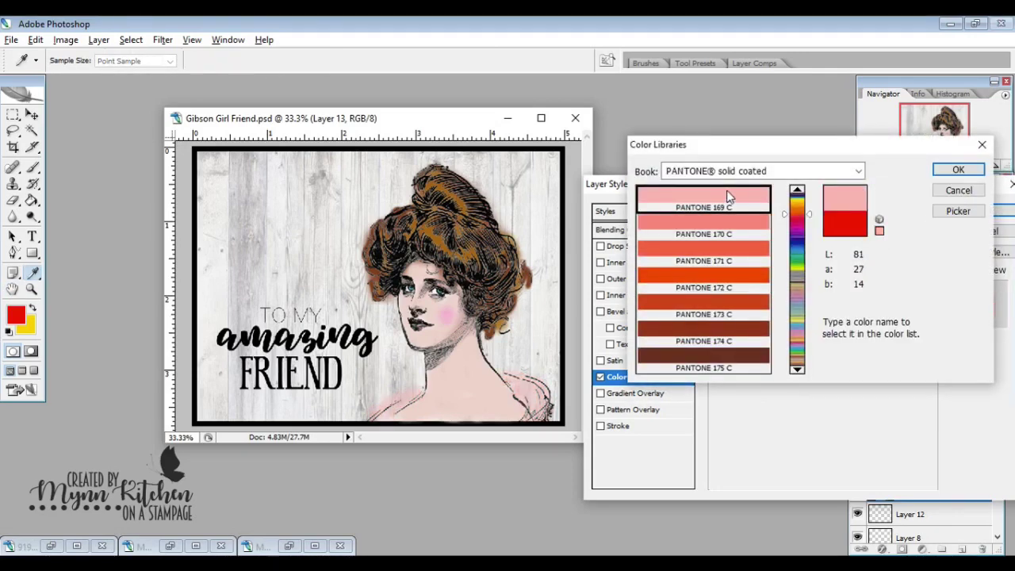
pyautogui.click(734, 251)
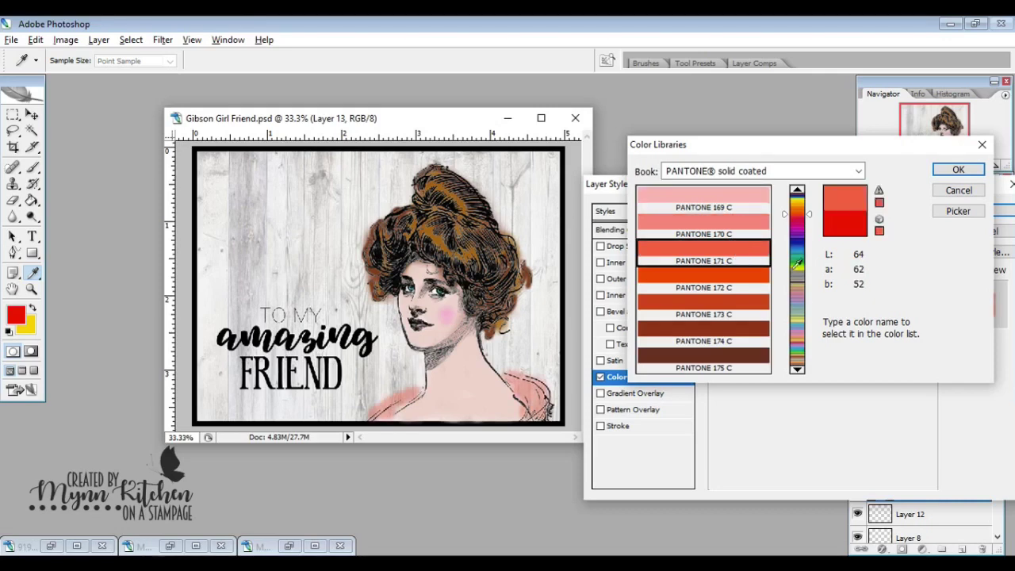
pyautogui.moveTo(807, 212); pyautogui.dragTo(804, 201)
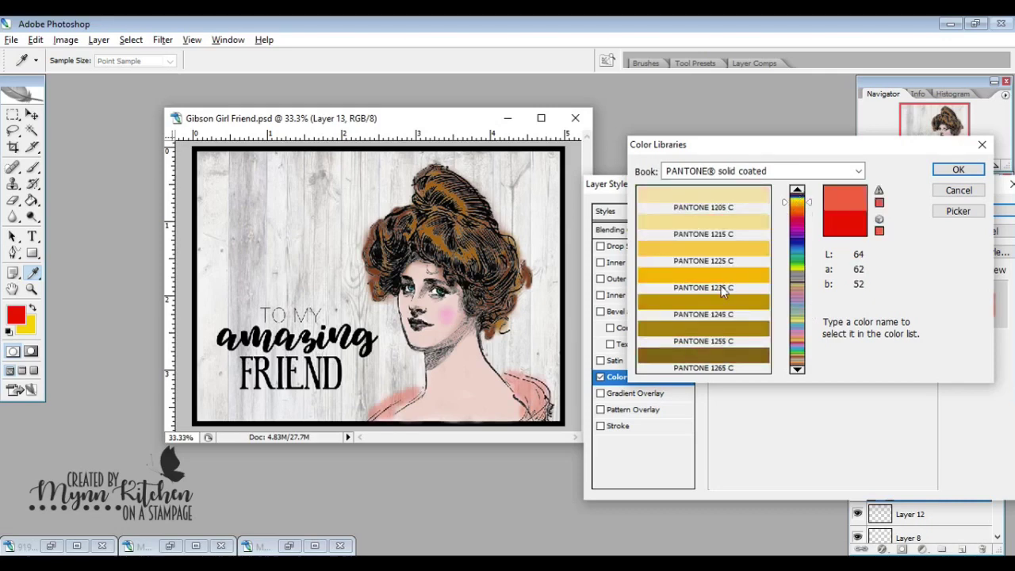
pyautogui.click(722, 279)
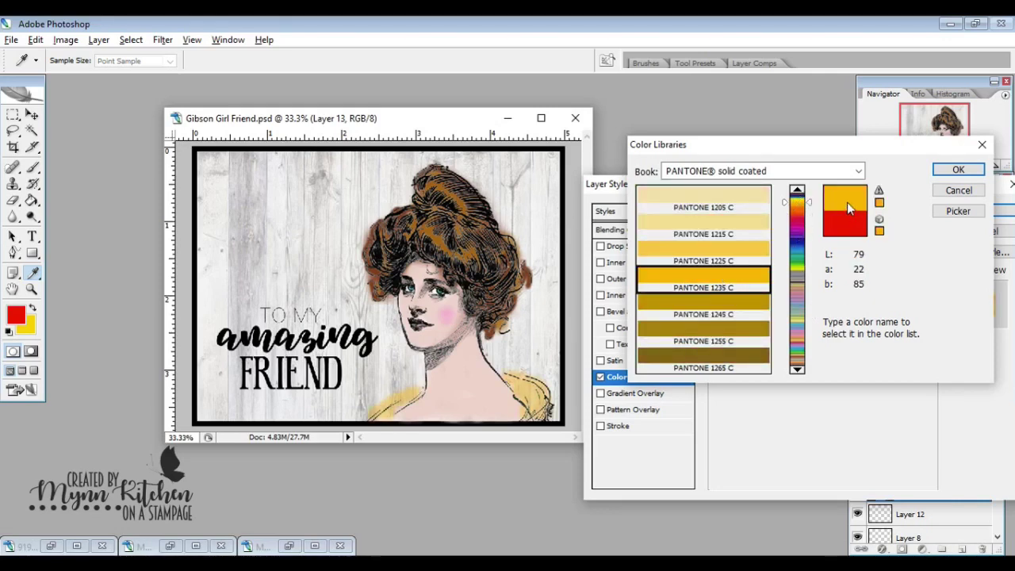
# Set the dress overlay colour to PANTONE Hexachrome Magenta C and apply the layer style to Layer 13
pyautogui.moveTo(797, 195); pyautogui.dragTo(801, 192)
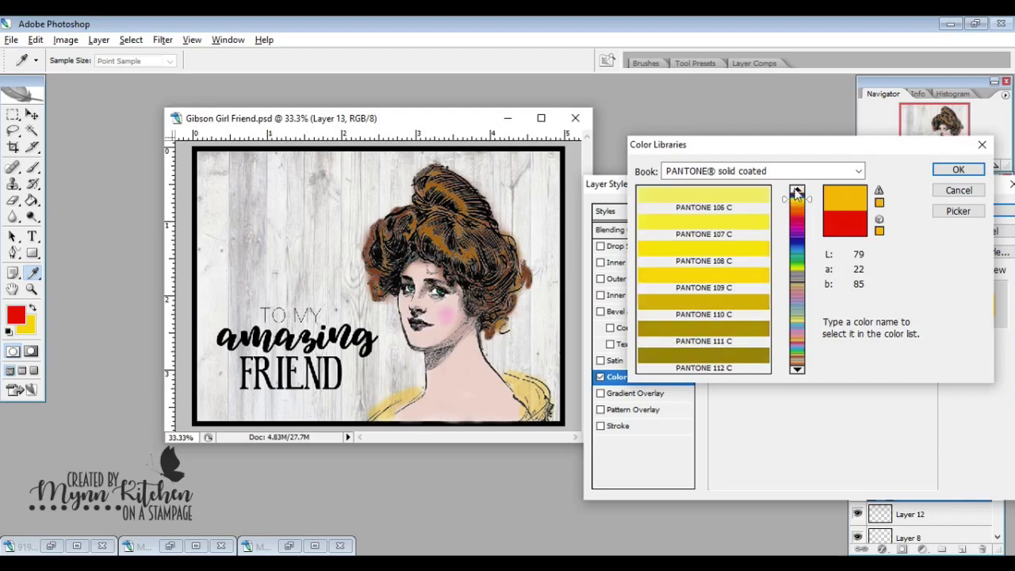
pyautogui.click(797, 193)
pyautogui.click(725, 270)
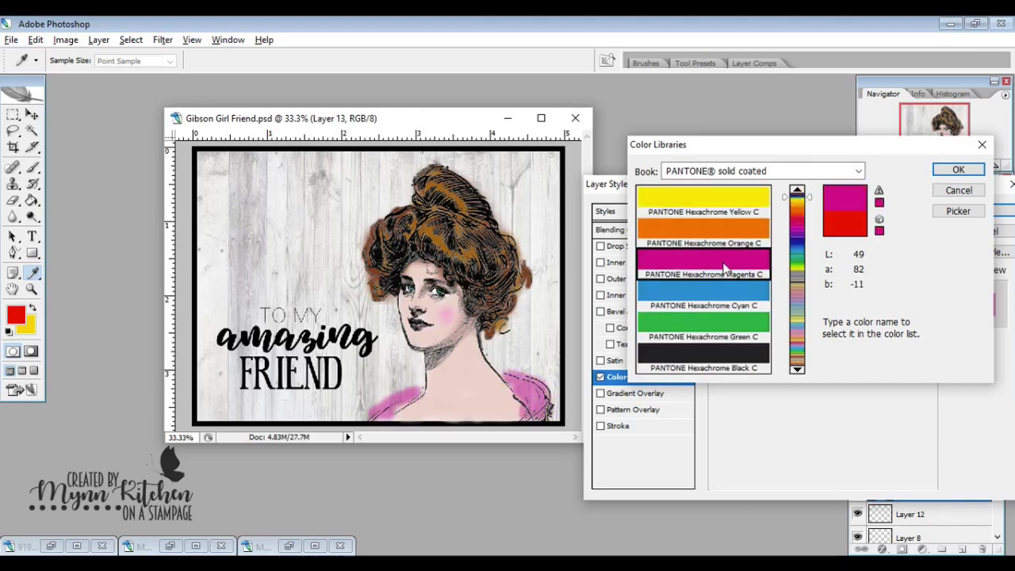
pyautogui.click(940, 171)
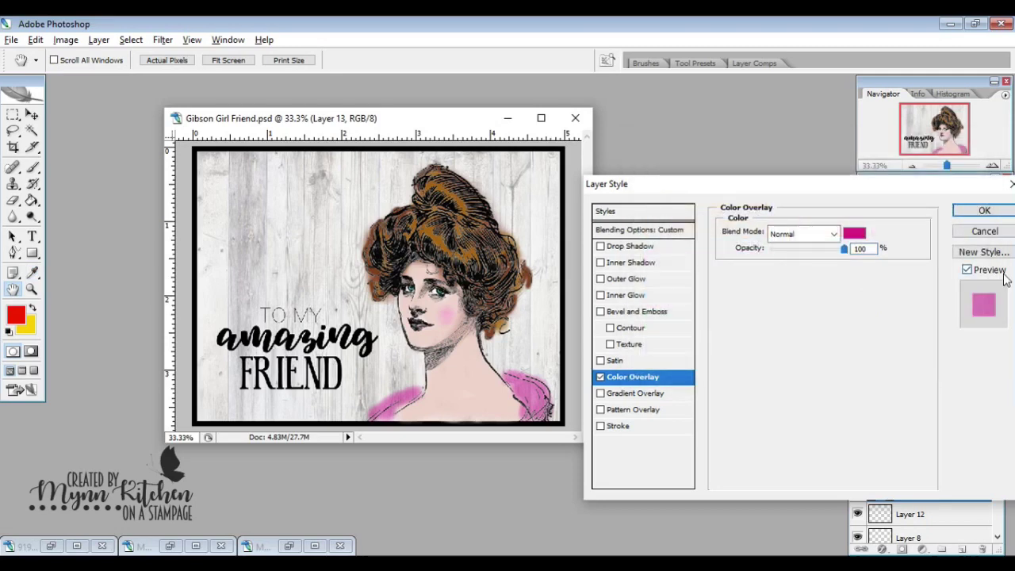
pyautogui.press('Return')
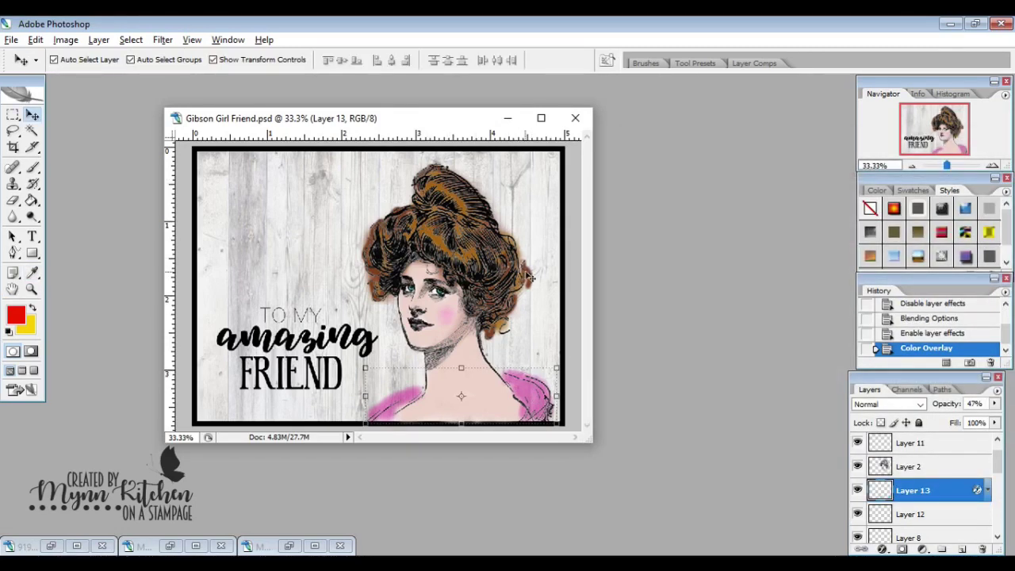
# Add a Color Overlay to the reddish-brown hair colour on Layer 4 and open the colour libraries
pyautogui.moveTo(997, 462); pyautogui.dragTo(1002, 497)
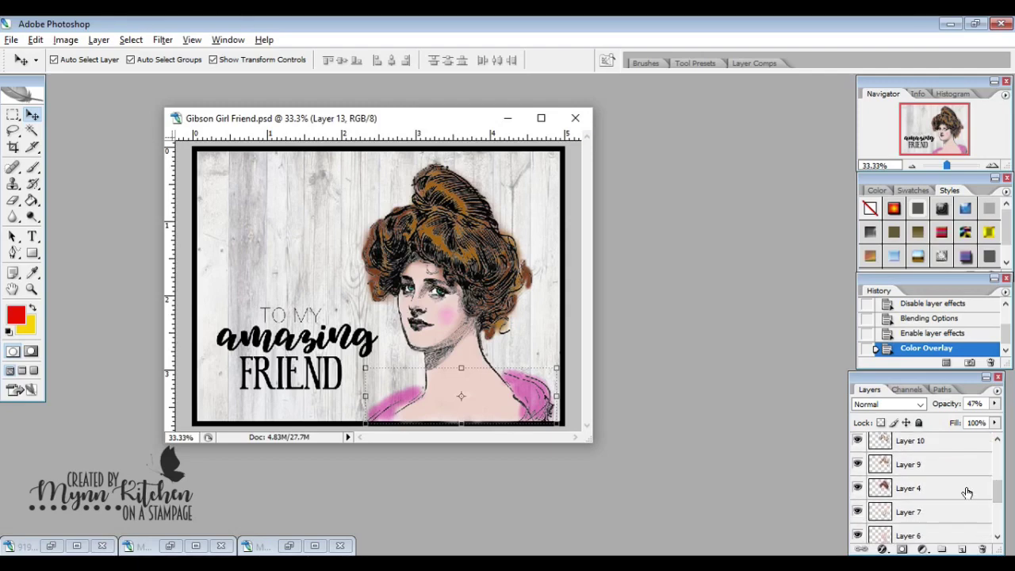
pyautogui.click(967, 491)
pyautogui.doubleClick(966, 492)
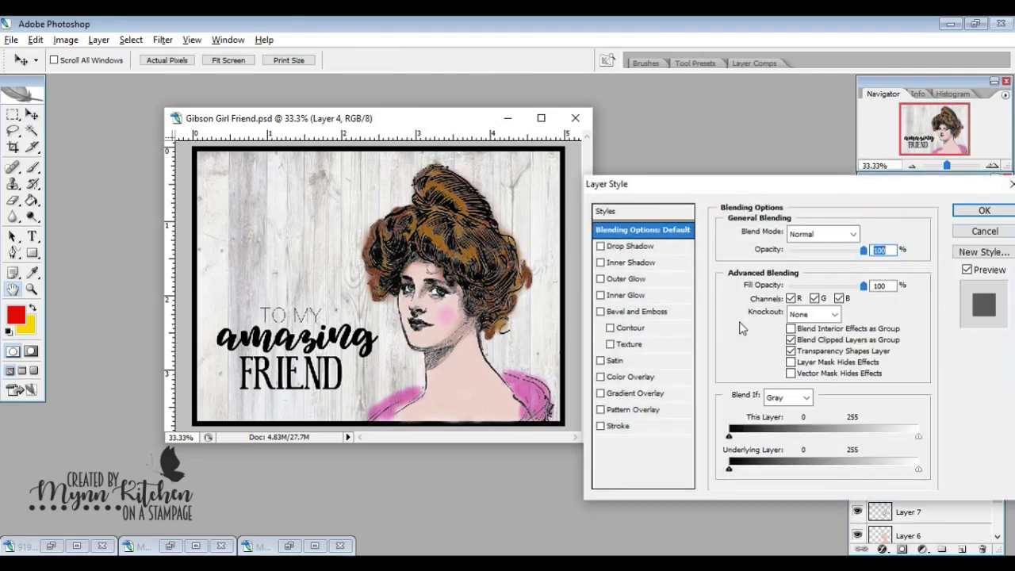
pyautogui.click(658, 379)
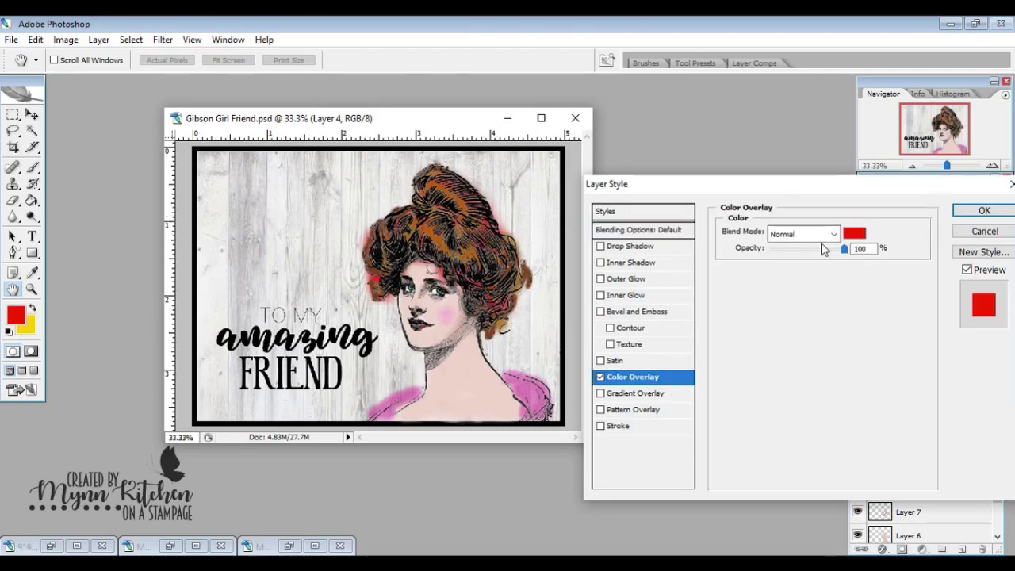
pyautogui.click(855, 235)
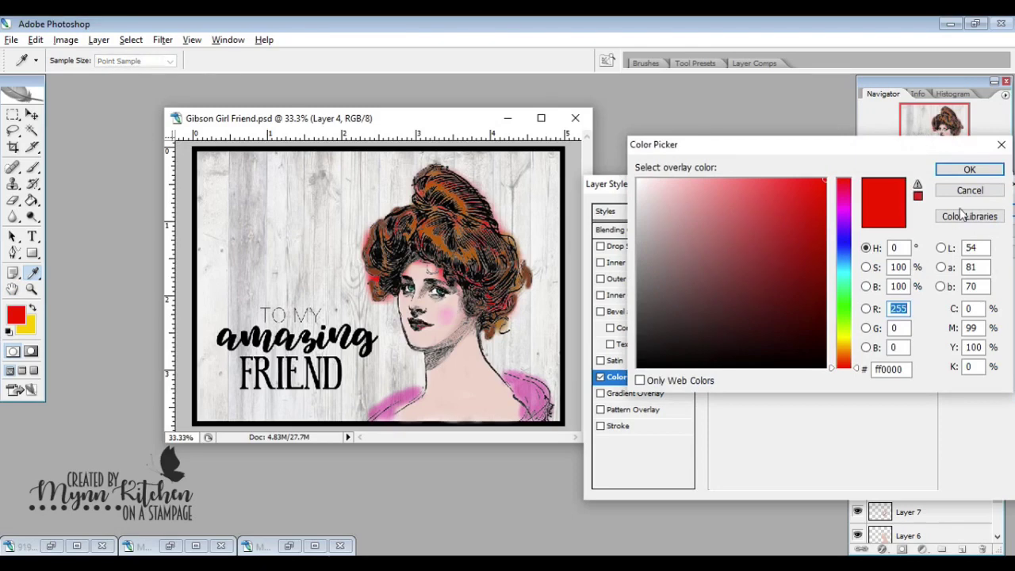
pyautogui.click(963, 222)
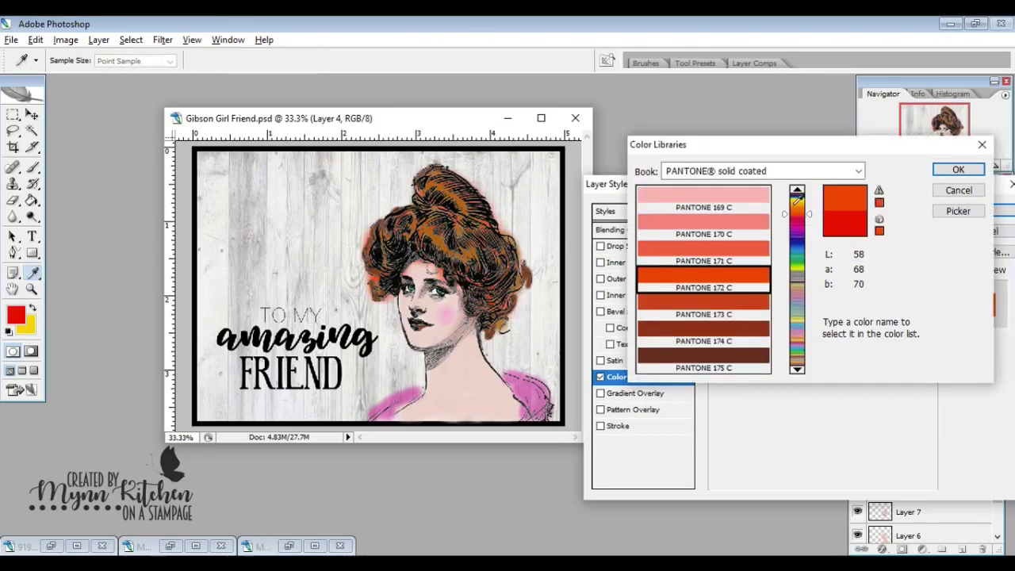
# Set Layer 4's hair overlay to the golden yellow PANTONE 135 C and apply the layer style
pyautogui.click(798, 203)
pyautogui.click(738, 250)
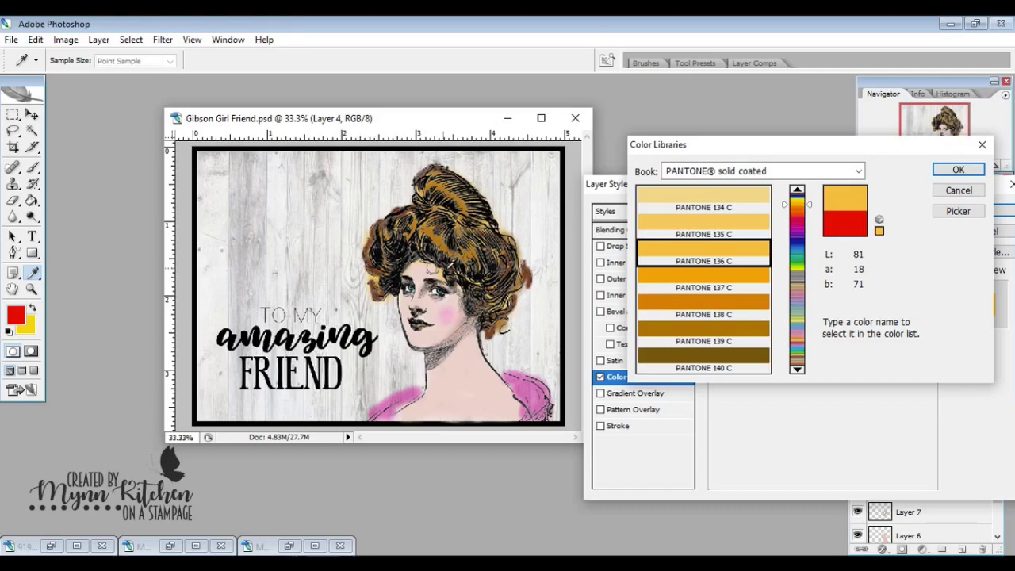
pyautogui.click(720, 231)
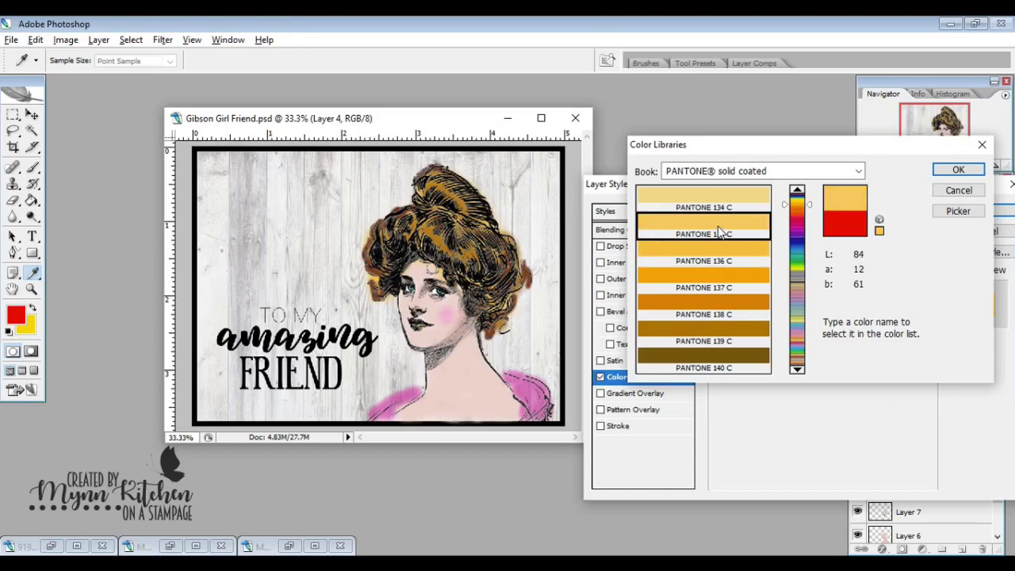
pyautogui.click(957, 170)
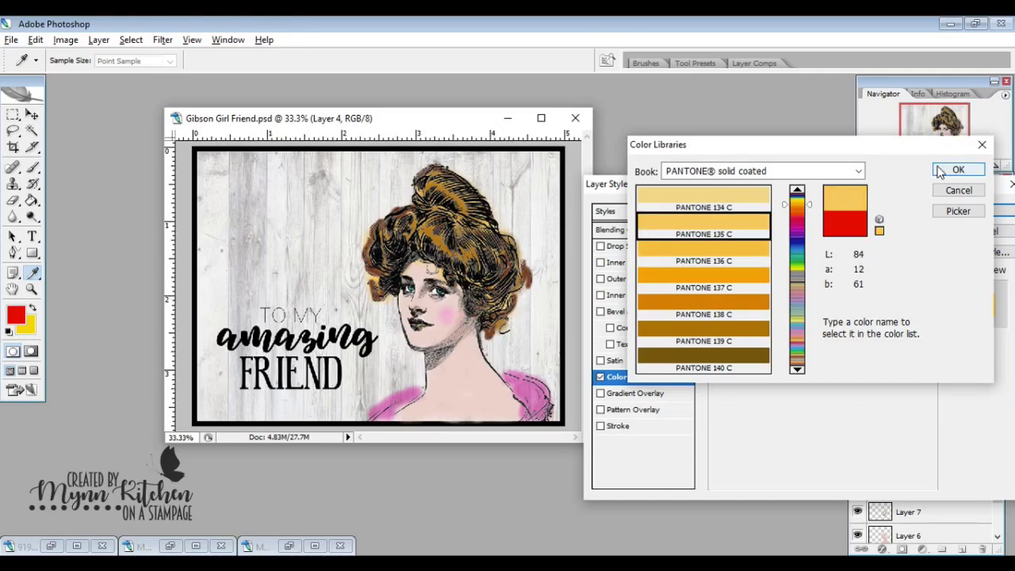
pyautogui.click(984, 211)
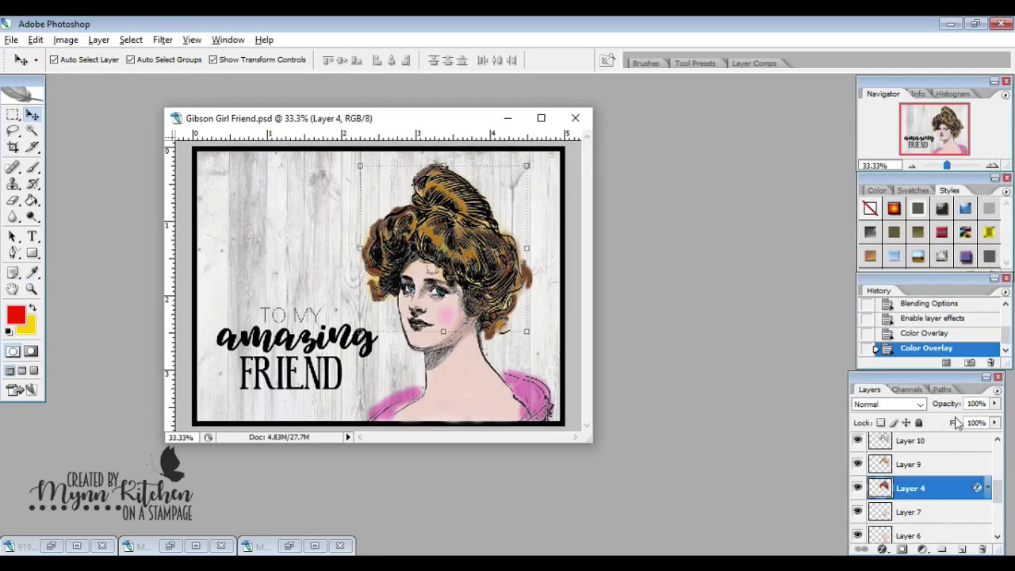
# Add a Color Overlay to Layer 9, set it to the pale golden yellow f9d58f, and open the colour libraries
pyautogui.click(959, 469)
pyautogui.doubleClick(958, 469)
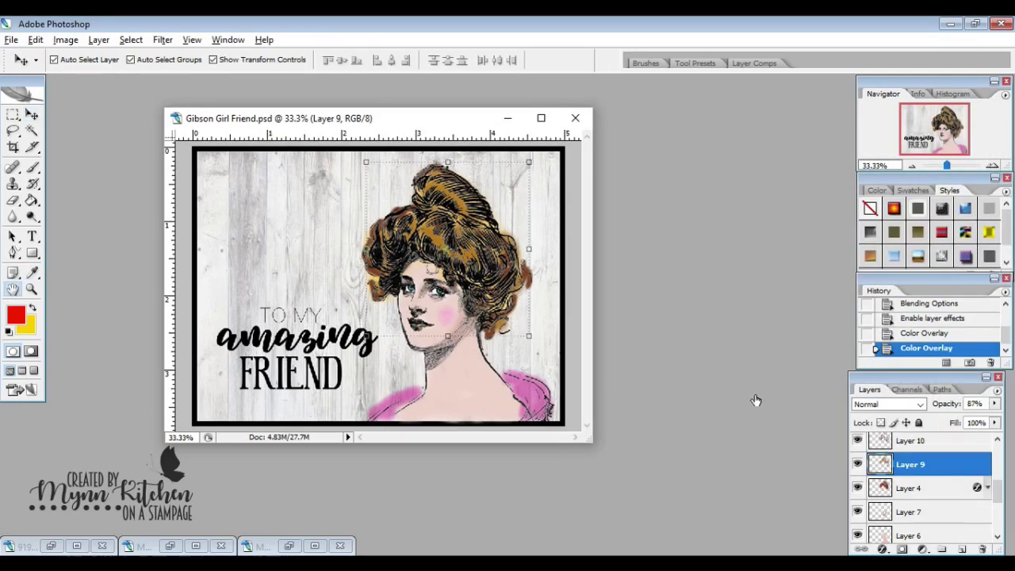
pyautogui.click(652, 379)
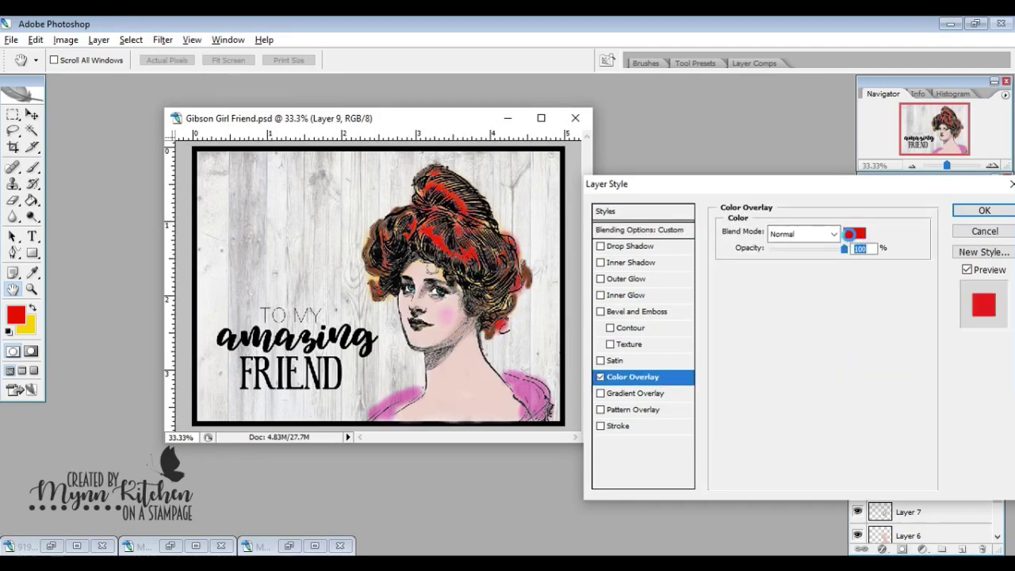
pyautogui.click(855, 233)
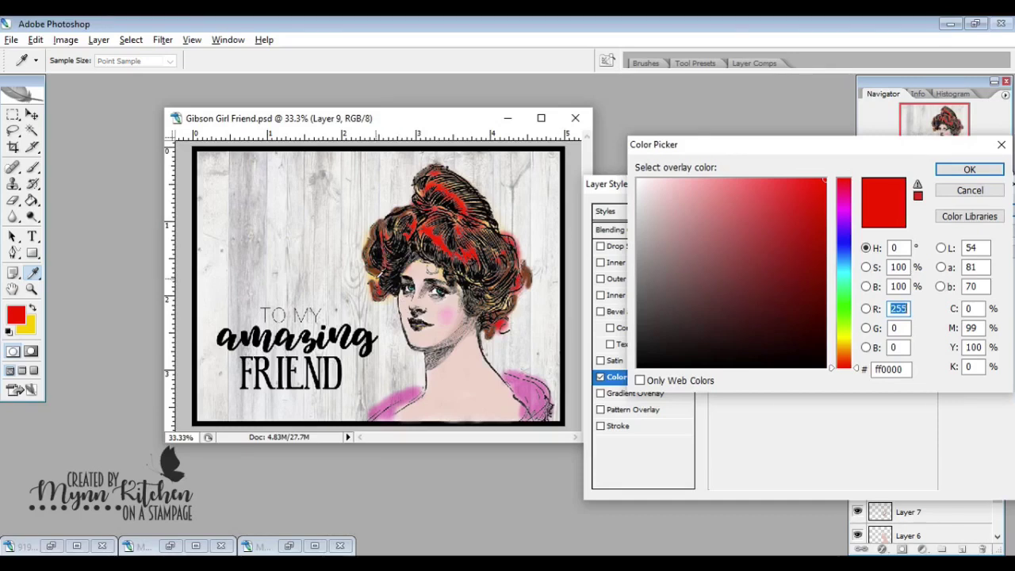
pyautogui.click(546, 256)
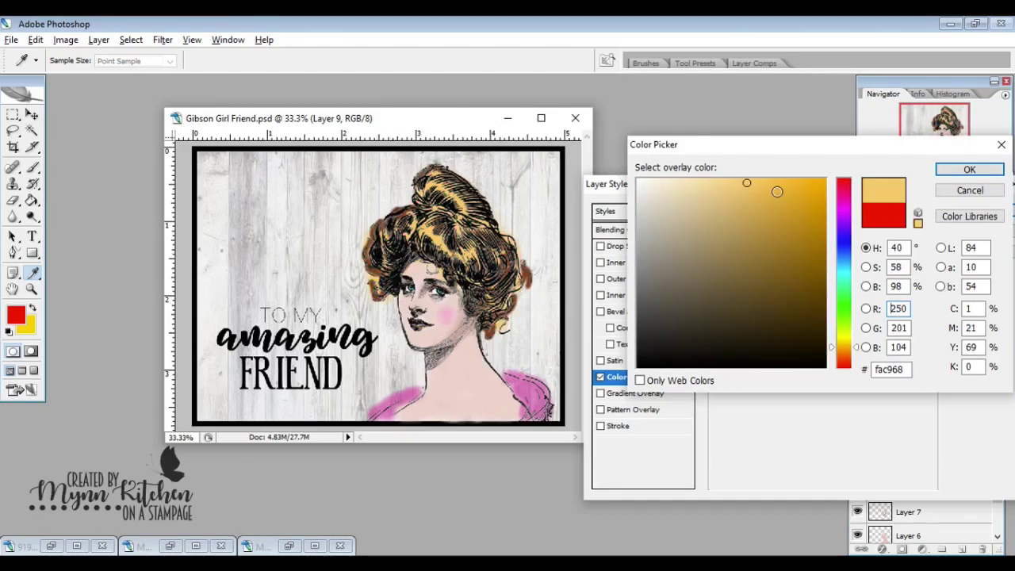
pyautogui.moveTo(751, 181)
pyautogui.mouseDown()
pyautogui.moveTo(765, 179)
pyautogui.moveTo(718, 183)
pyautogui.mouseUp()
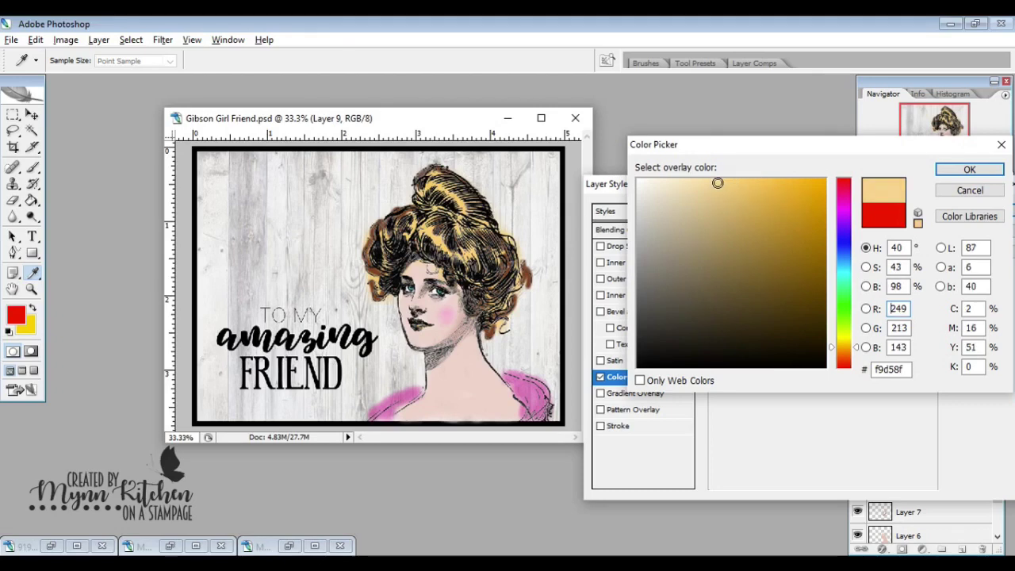
pyautogui.click(967, 220)
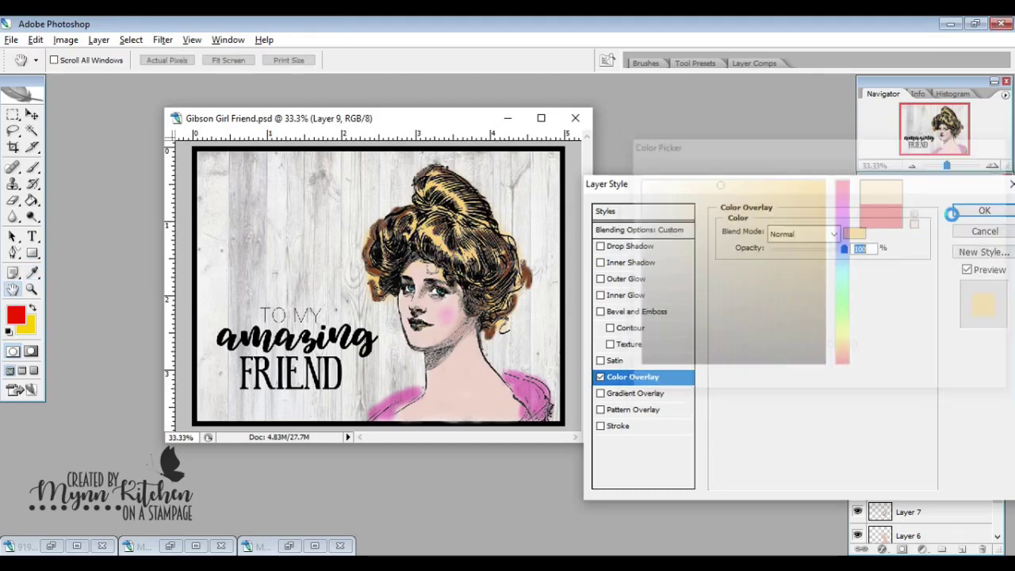
# Try PANTONE 1365 C, PANTONE 141 C, PANTONE 144 C and PANTONE 142 C as Layer 9's hair overlay colour
pyautogui.click(742, 249)
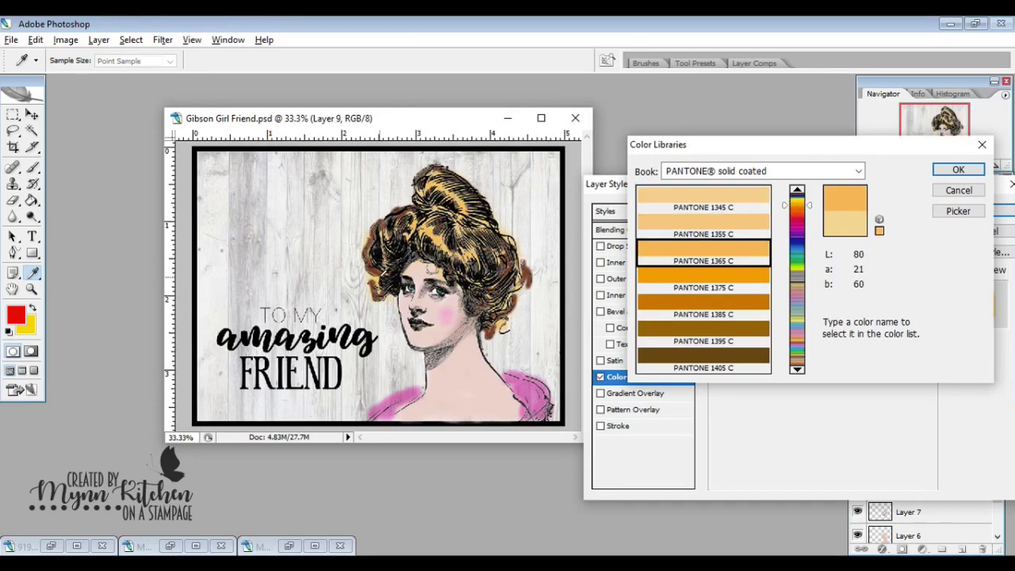
pyautogui.write('141')
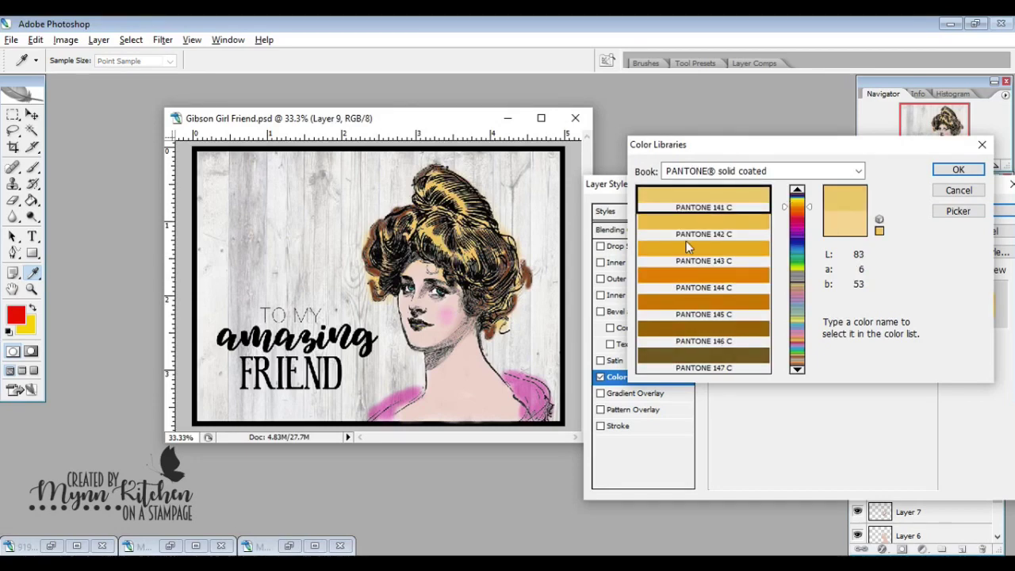
pyautogui.click(739, 269)
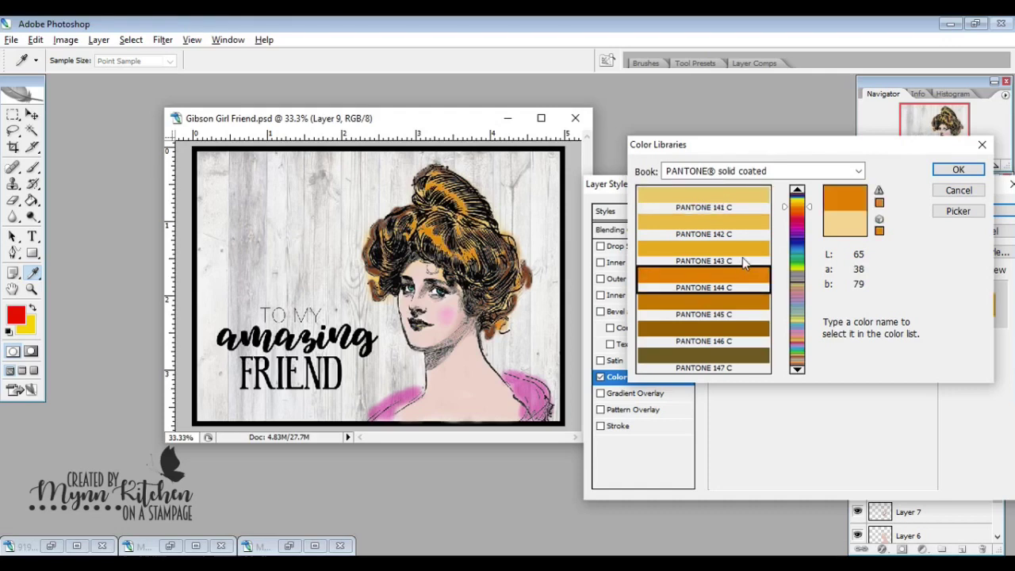
pyautogui.click(721, 232)
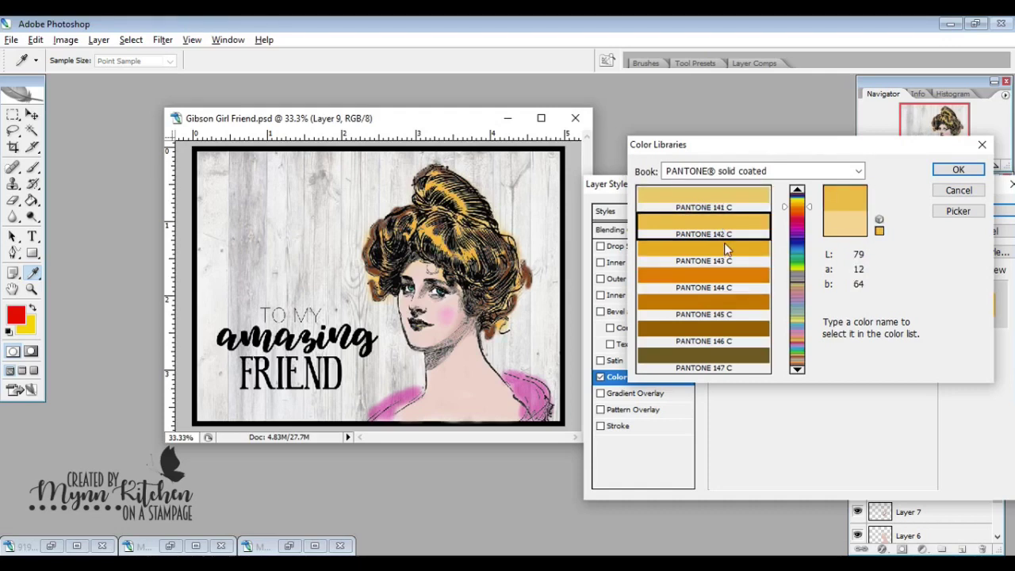
# Set Layer 9's hair overlay to the deeper golden PANTONE 143 C and apply the layer style
pyautogui.click(725, 242)
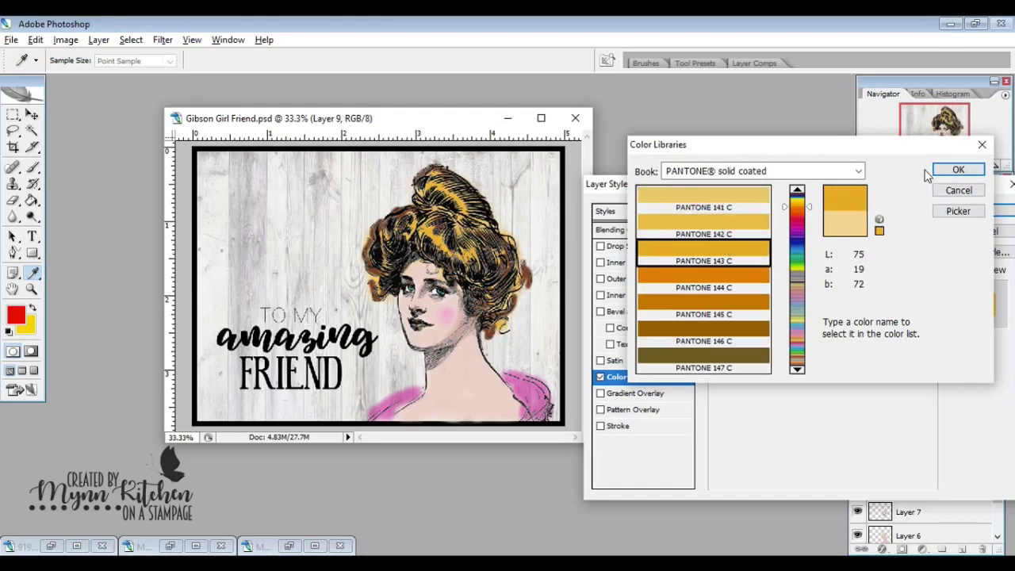
pyautogui.click(956, 169)
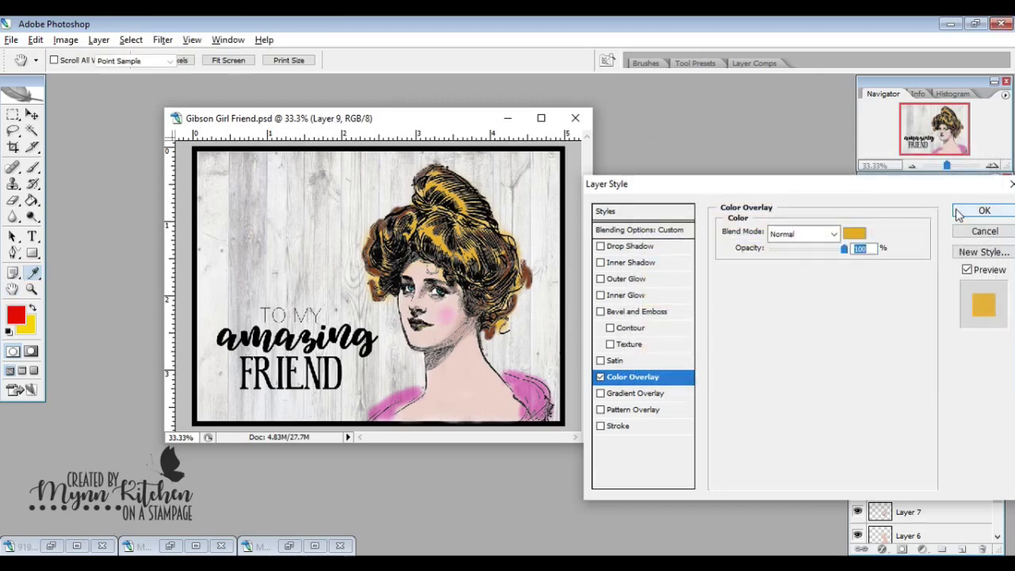
pyautogui.click(958, 211)
# Add a Color Overlay to the outer hair colour on Layer 10 using the light yellow PANTONE 121 C and apply it
pyautogui.click(954, 444)
pyautogui.doubleClick(954, 445)
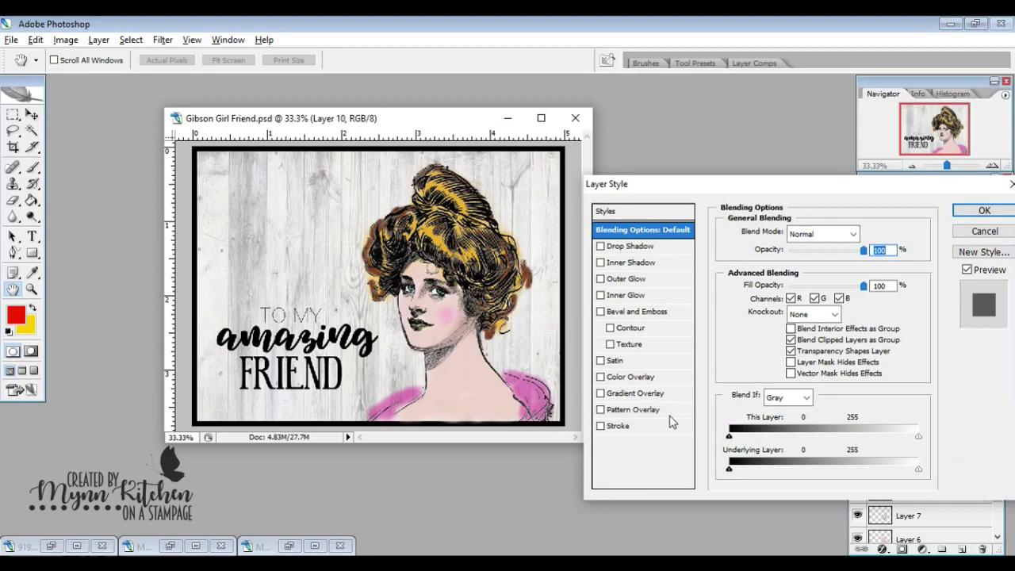
pyautogui.click(654, 377)
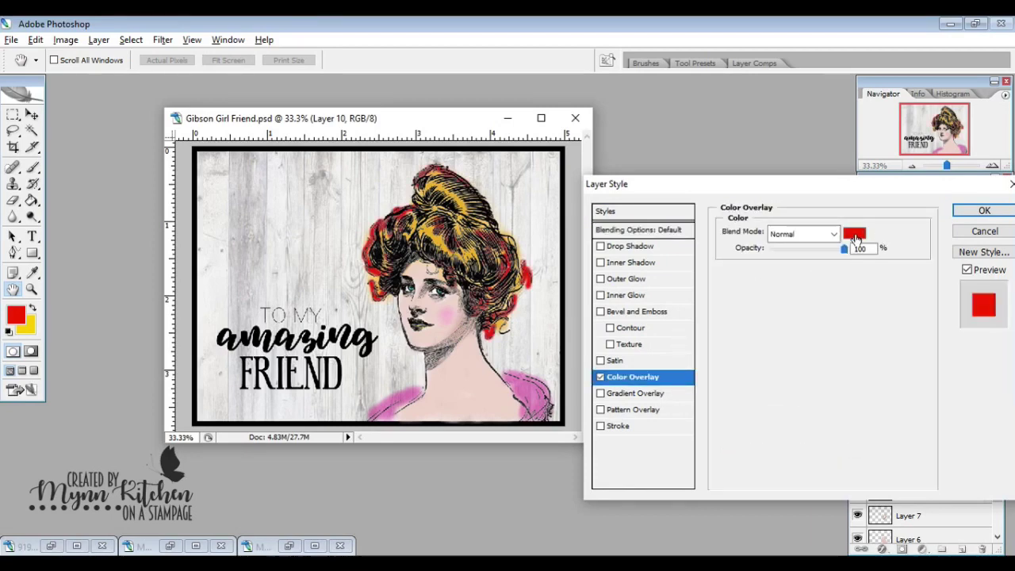
pyautogui.click(855, 233)
pyautogui.click(959, 222)
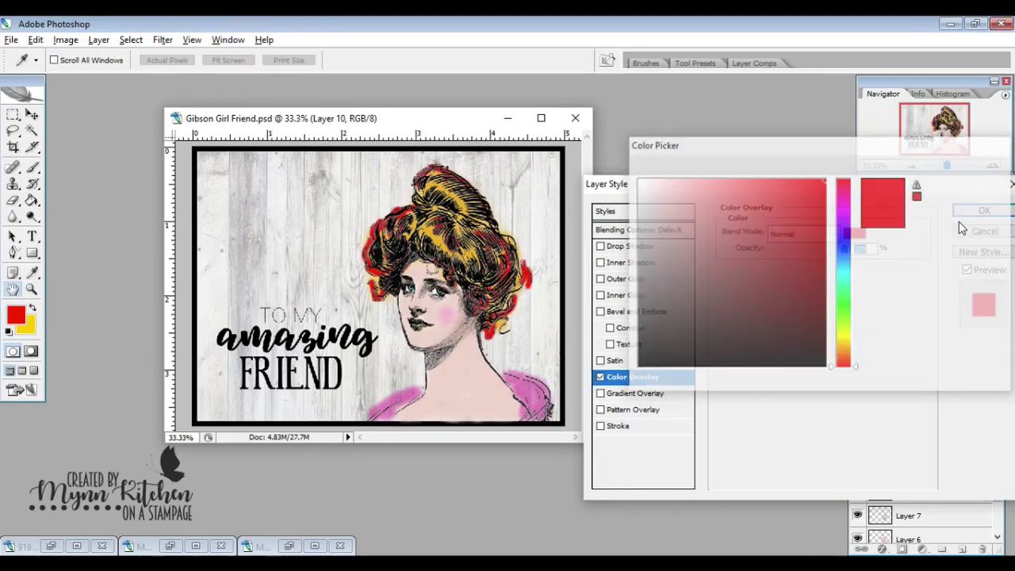
pyautogui.click(797, 201)
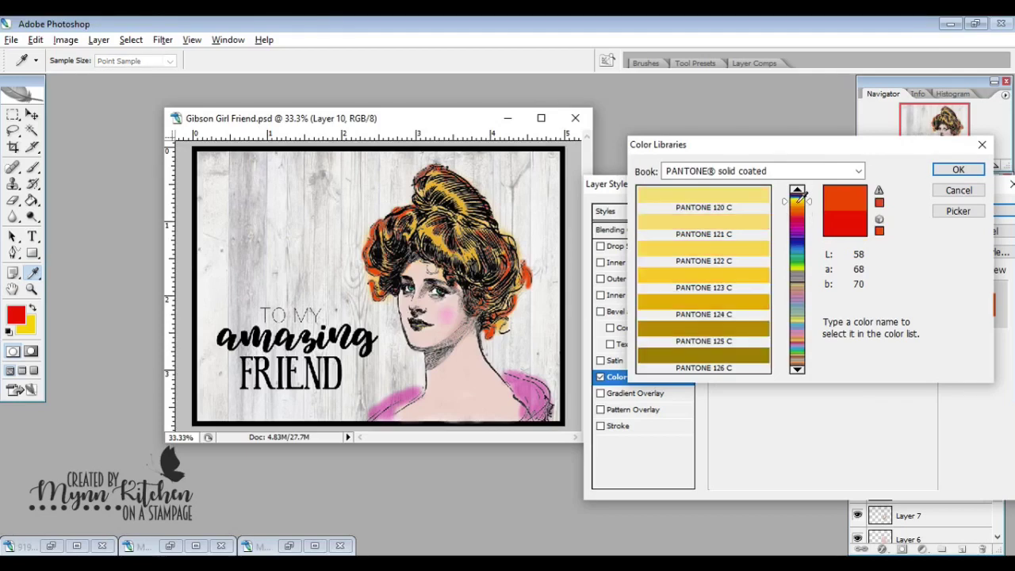
pyautogui.click(748, 228)
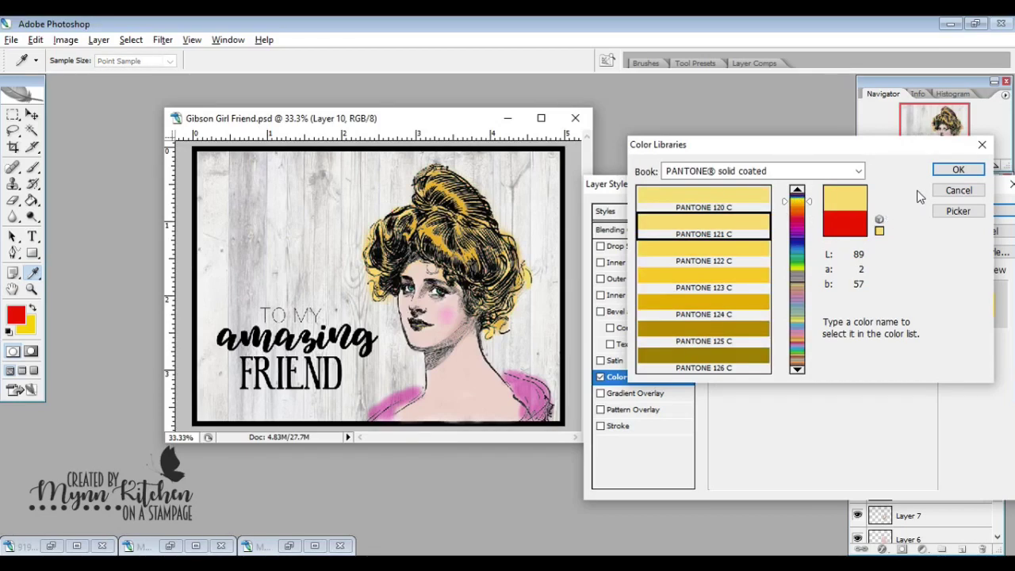
pyautogui.click(956, 170)
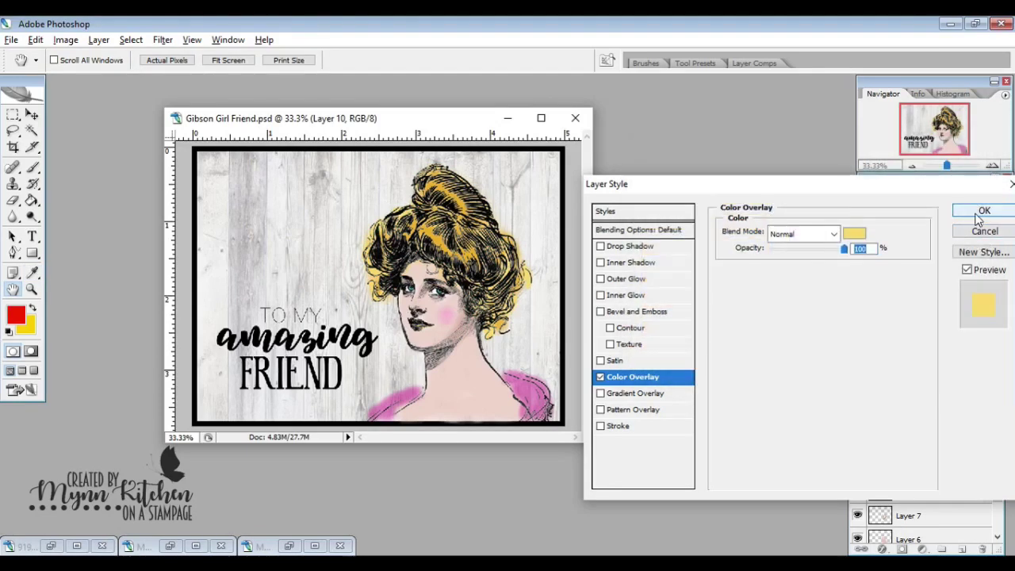
pyautogui.click(982, 212)
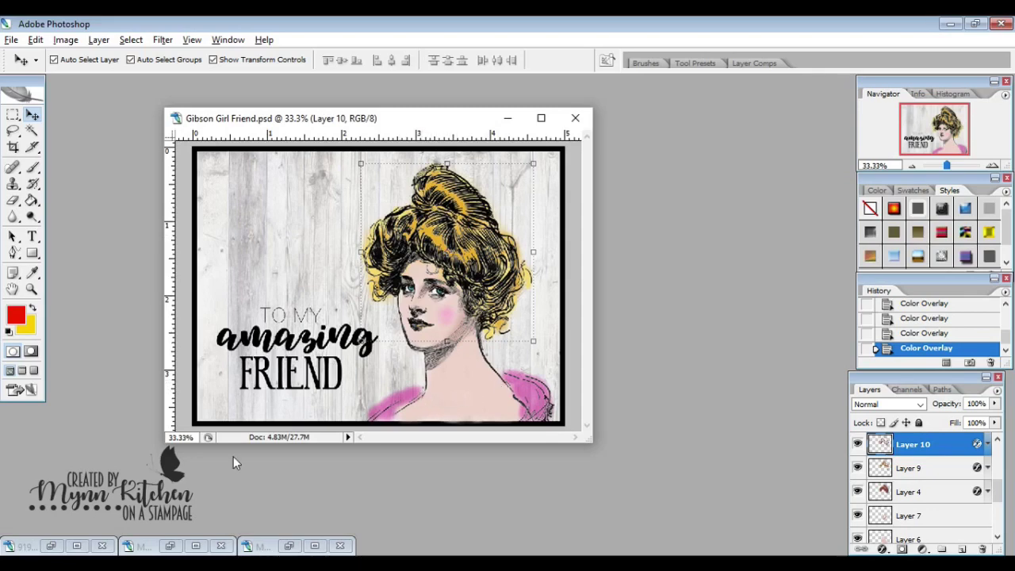
# Bring up the minimised Pay it Forward banner image
pyautogui.click(51, 546)
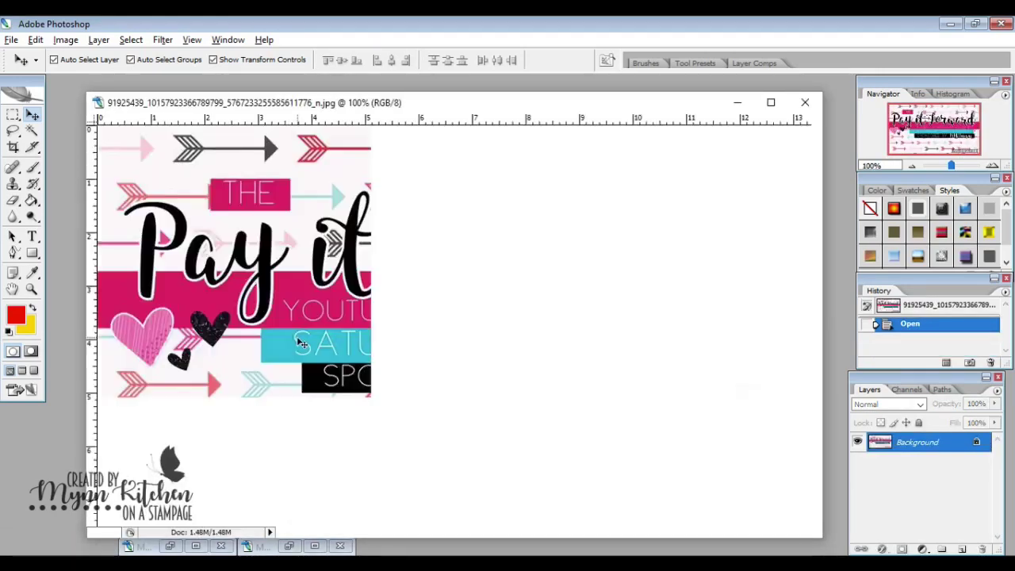